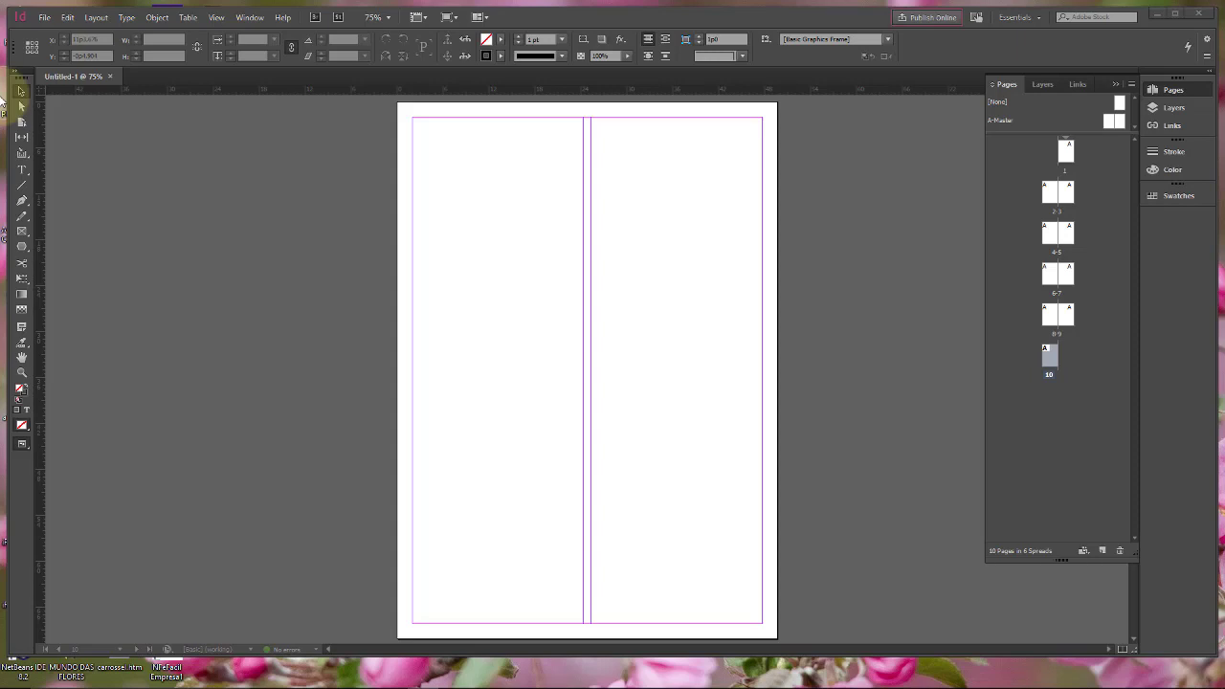
pyautogui.click(43, 19)
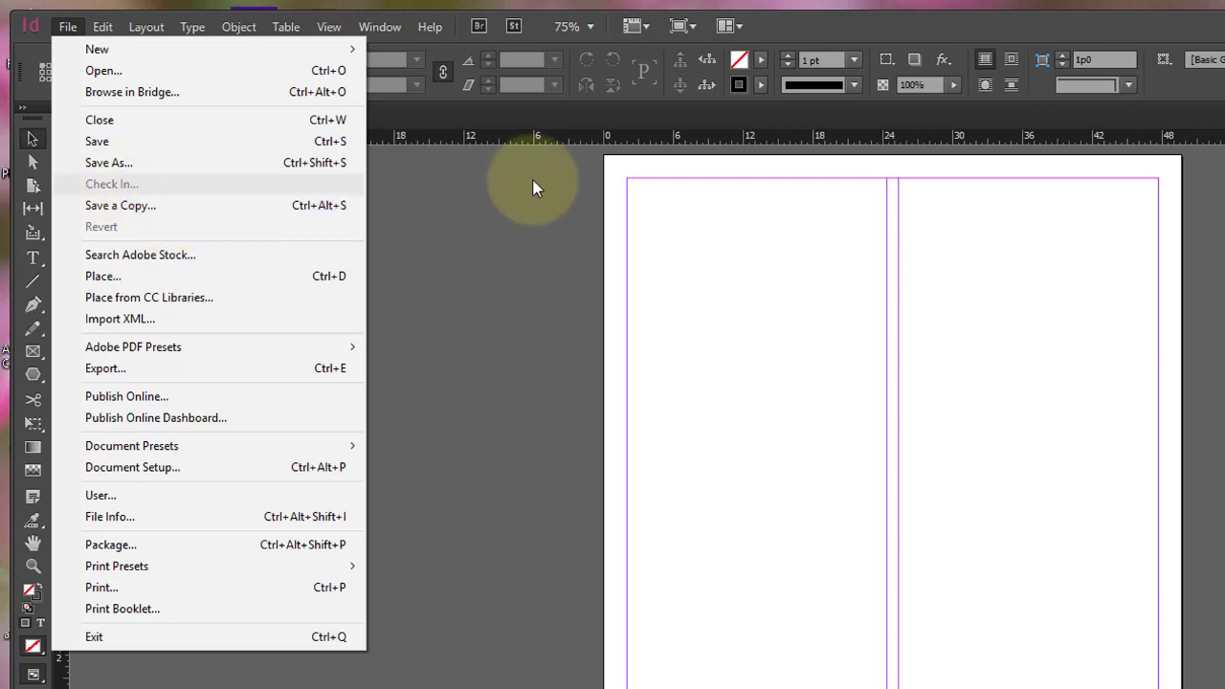
pyautogui.click(709, 207)
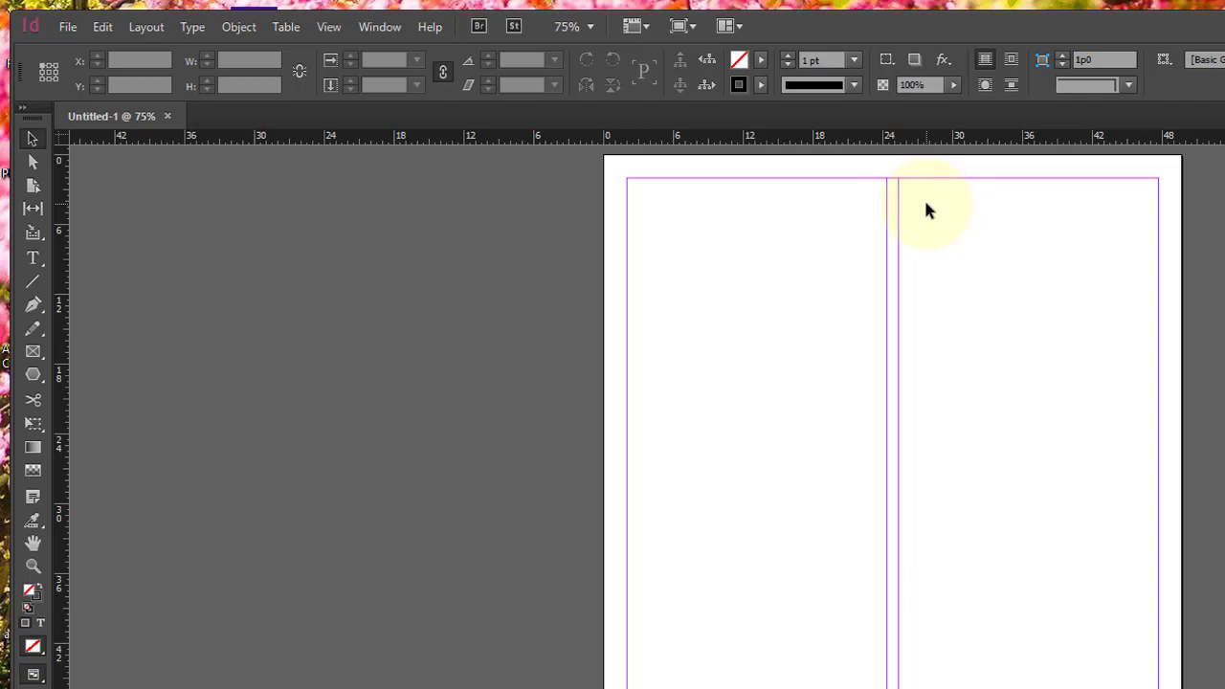
# - Save the untitled document to the Desktop as an InDesign CC 2017 template (*.indt) named Exemplo Salvar
pyautogui.click(68, 26)
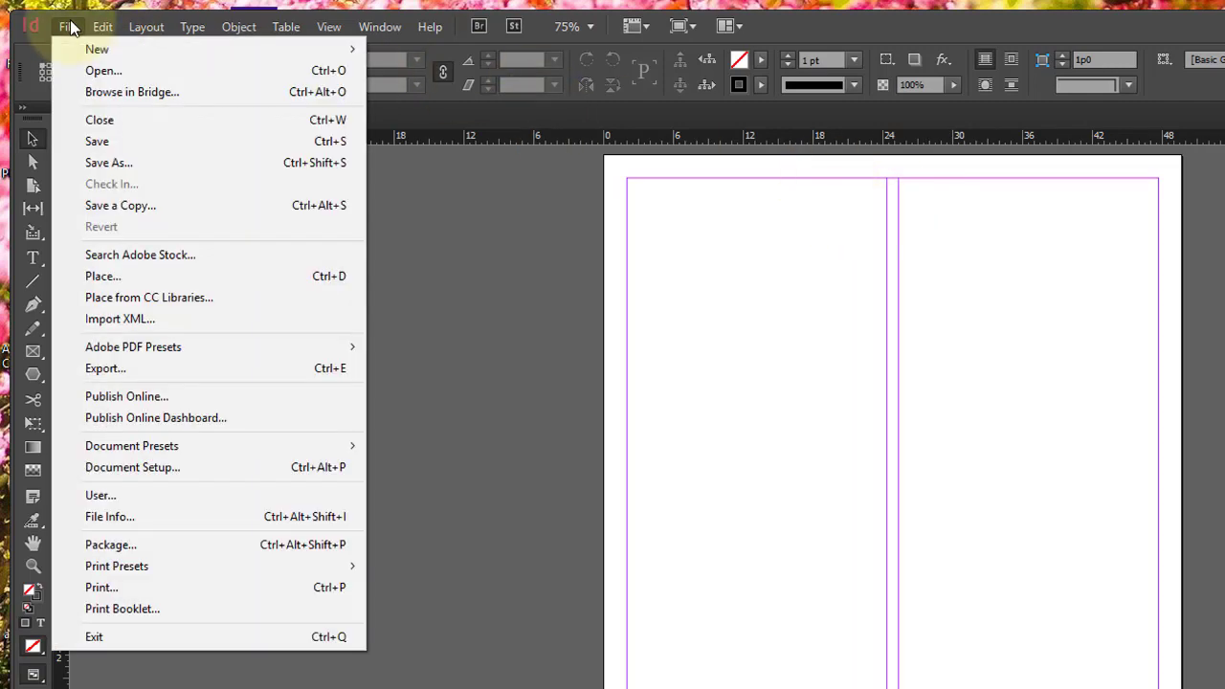
pyautogui.click(129, 144)
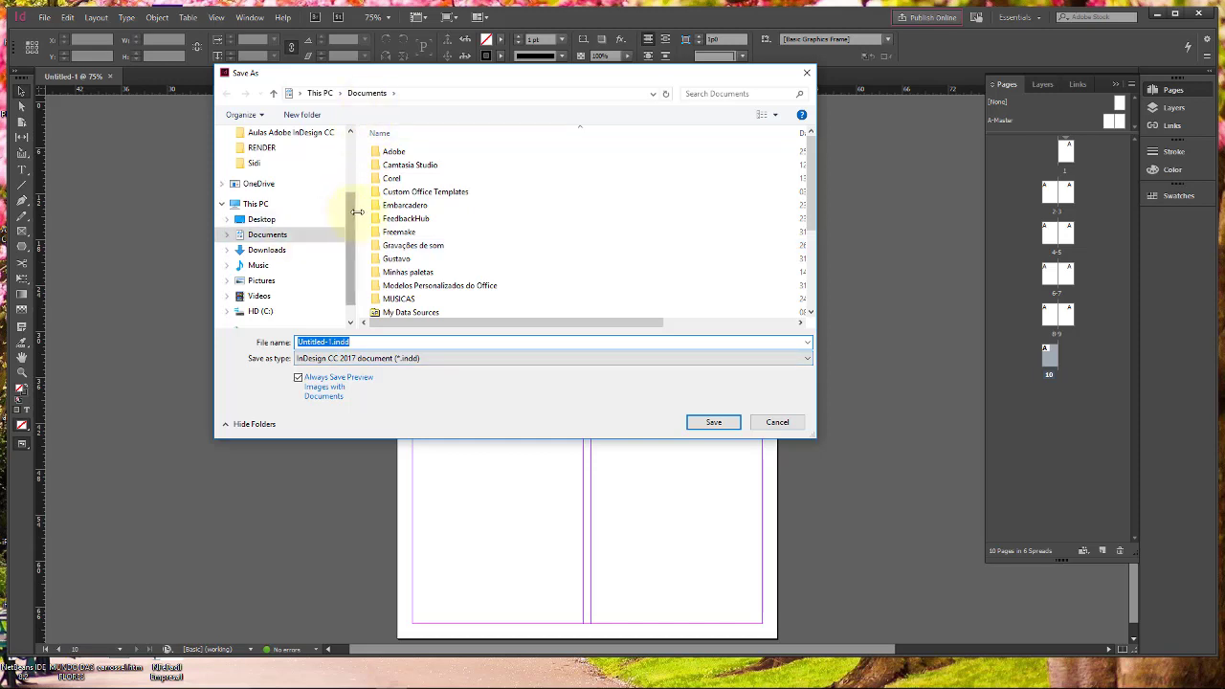
pyautogui.scroll(3, 352, 153)
pyautogui.click(278, 158)
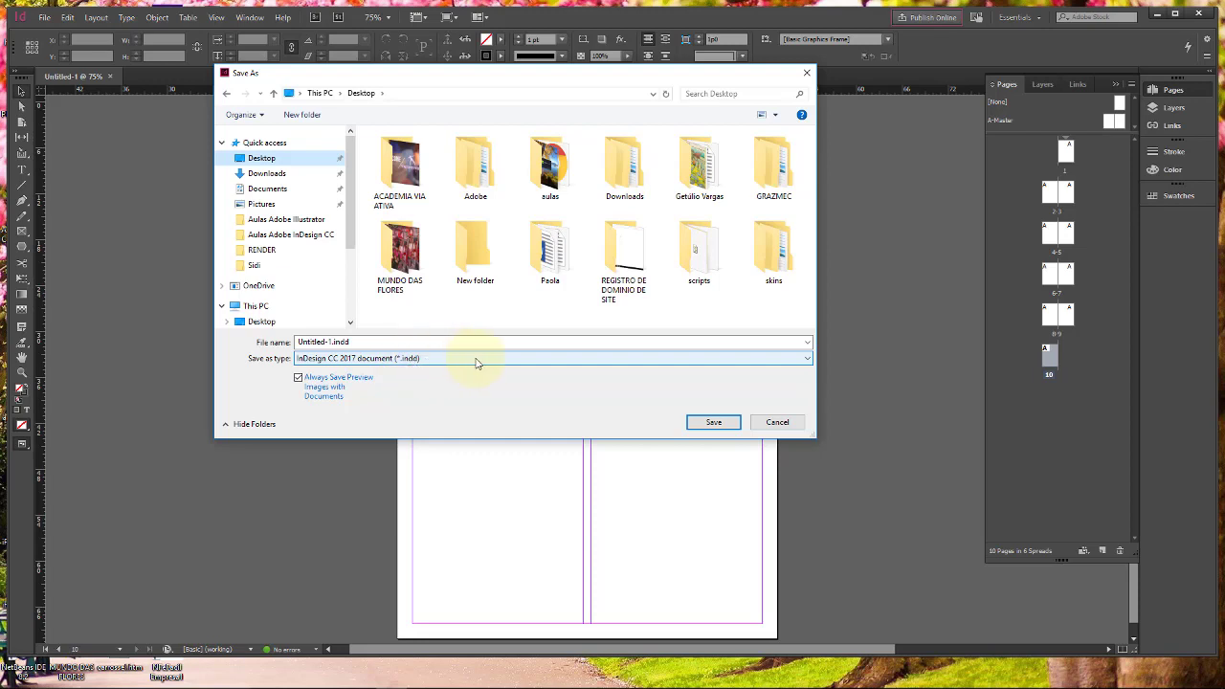
pyautogui.click(423, 342)
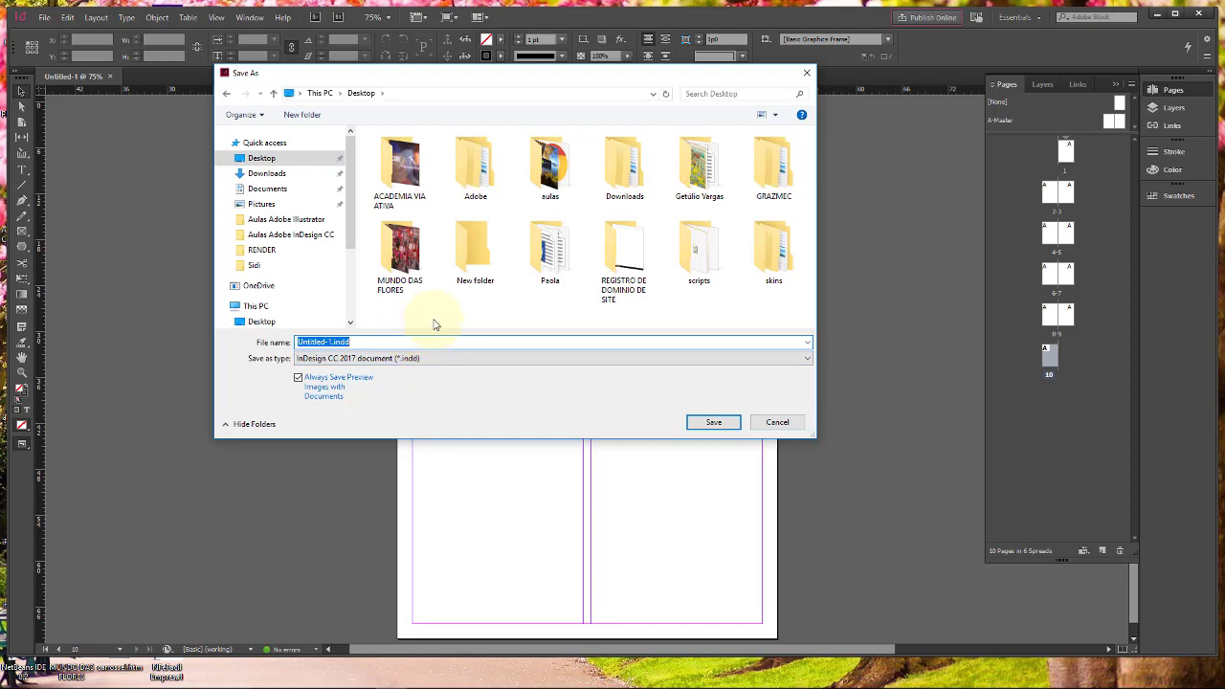
pyautogui.write('Exemplo Salvar')
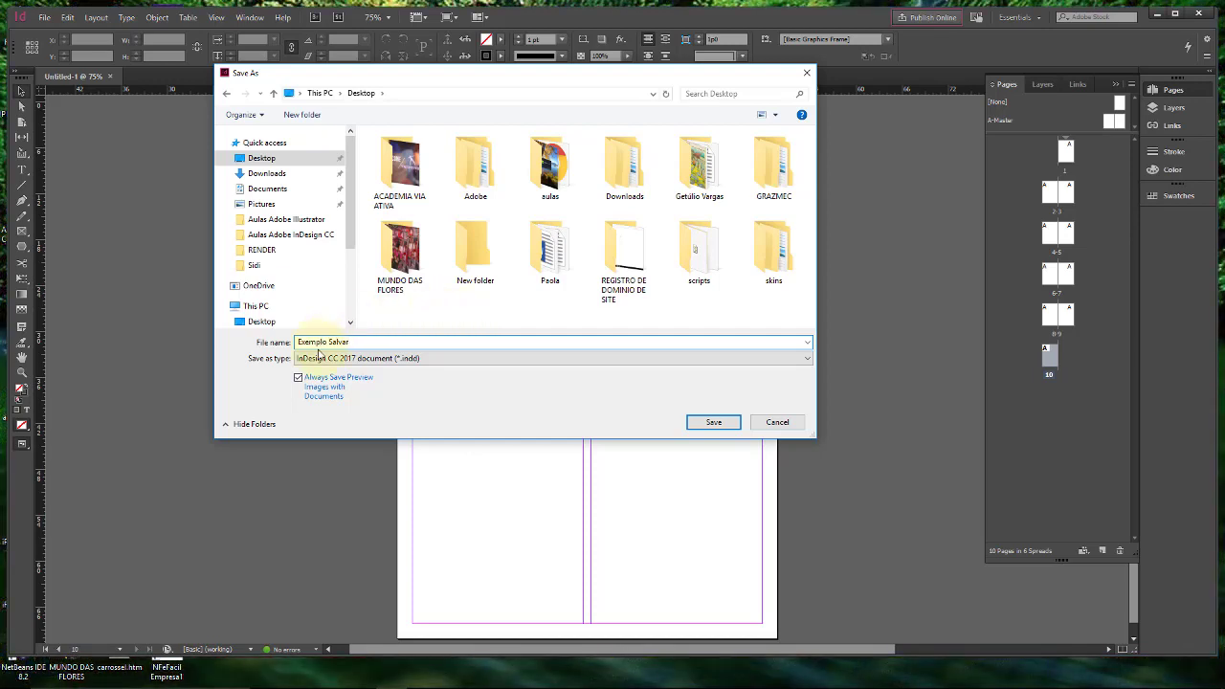
pyautogui.click(371, 360)
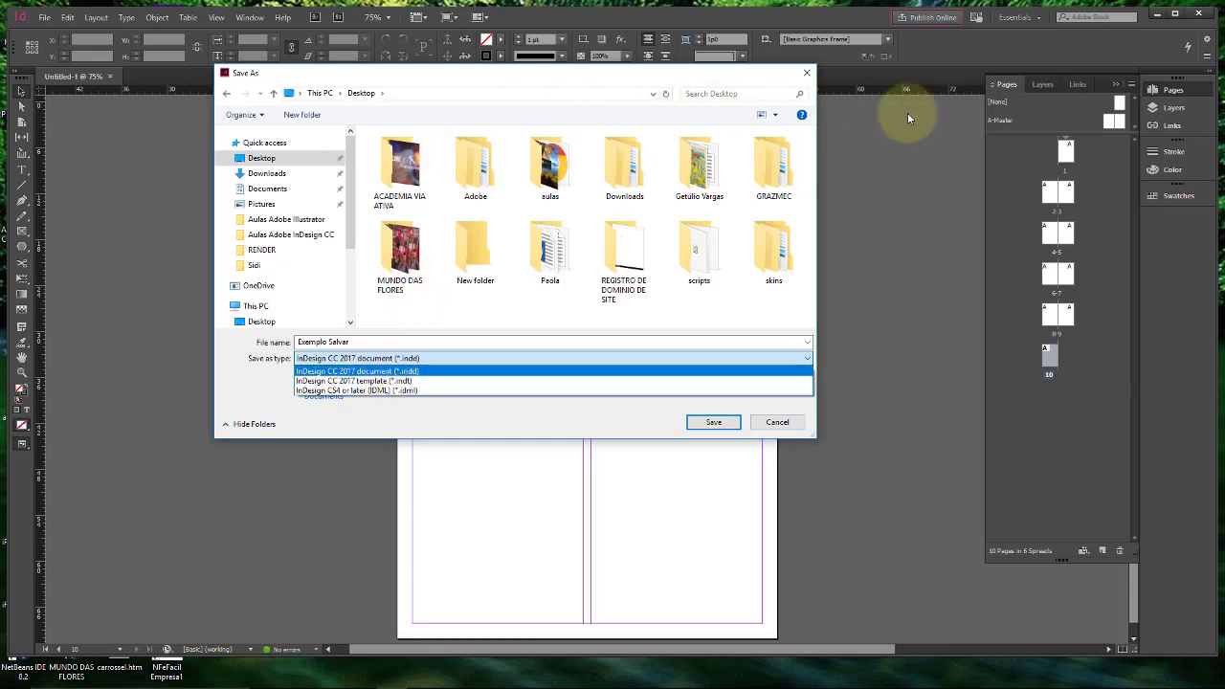
pyautogui.click(428, 381)
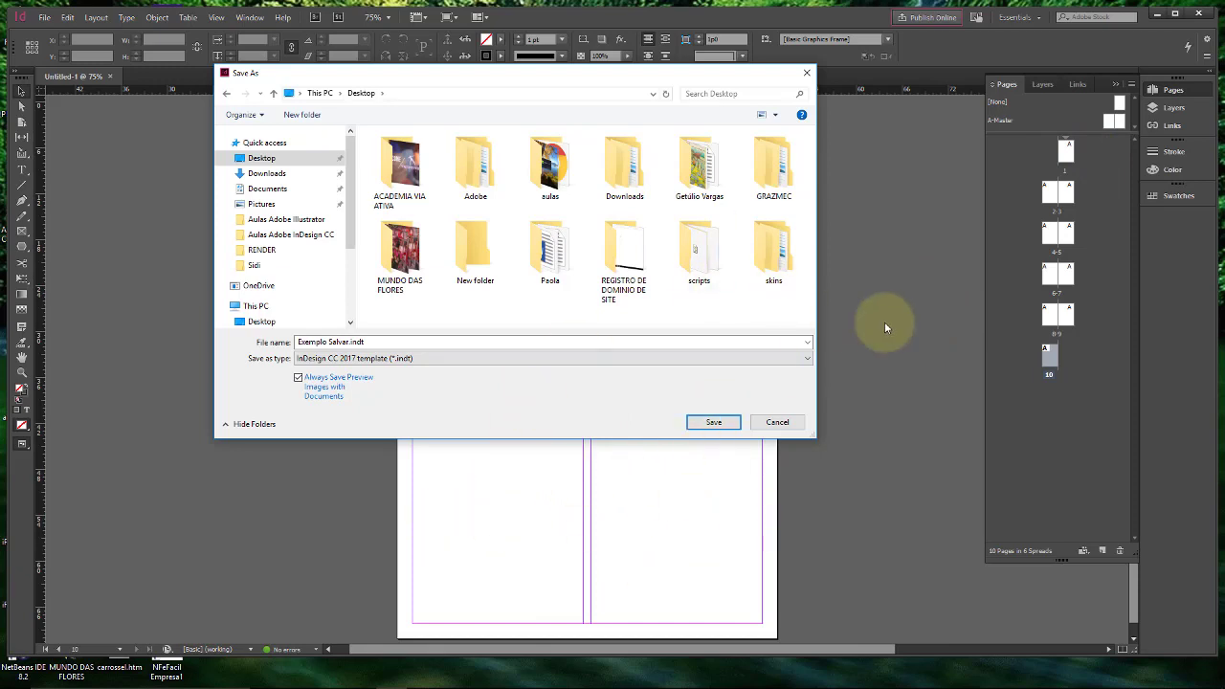
pyautogui.click(509, 341)
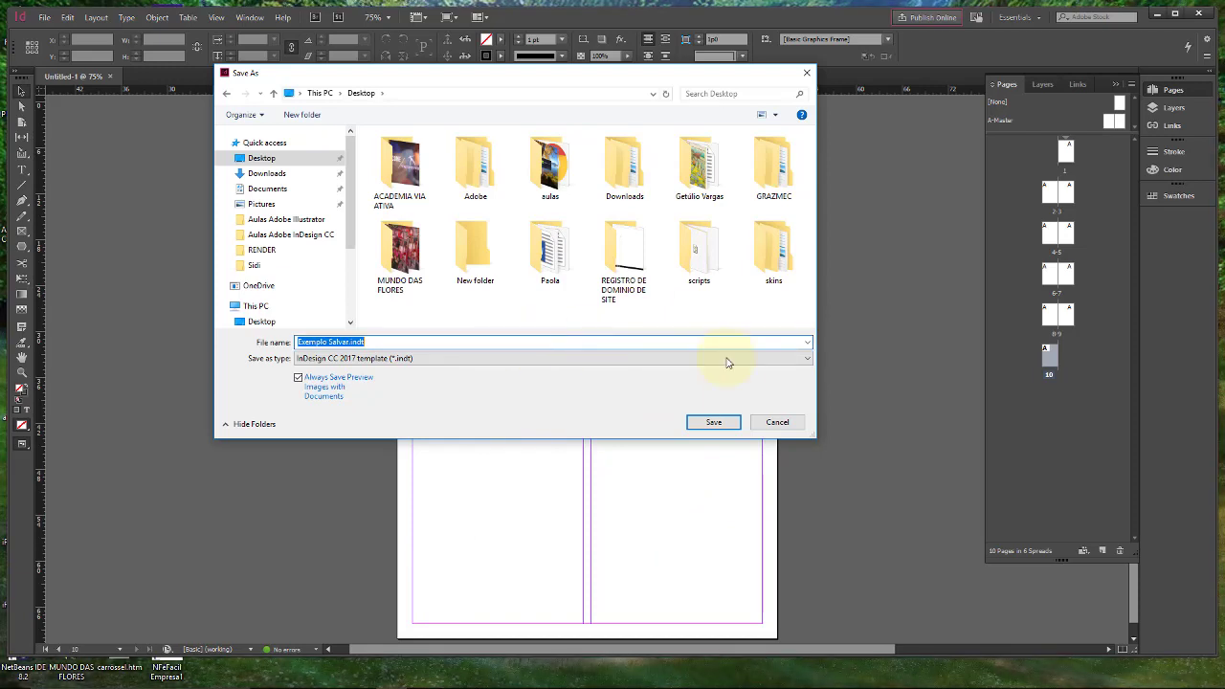
pyautogui.click(724, 420)
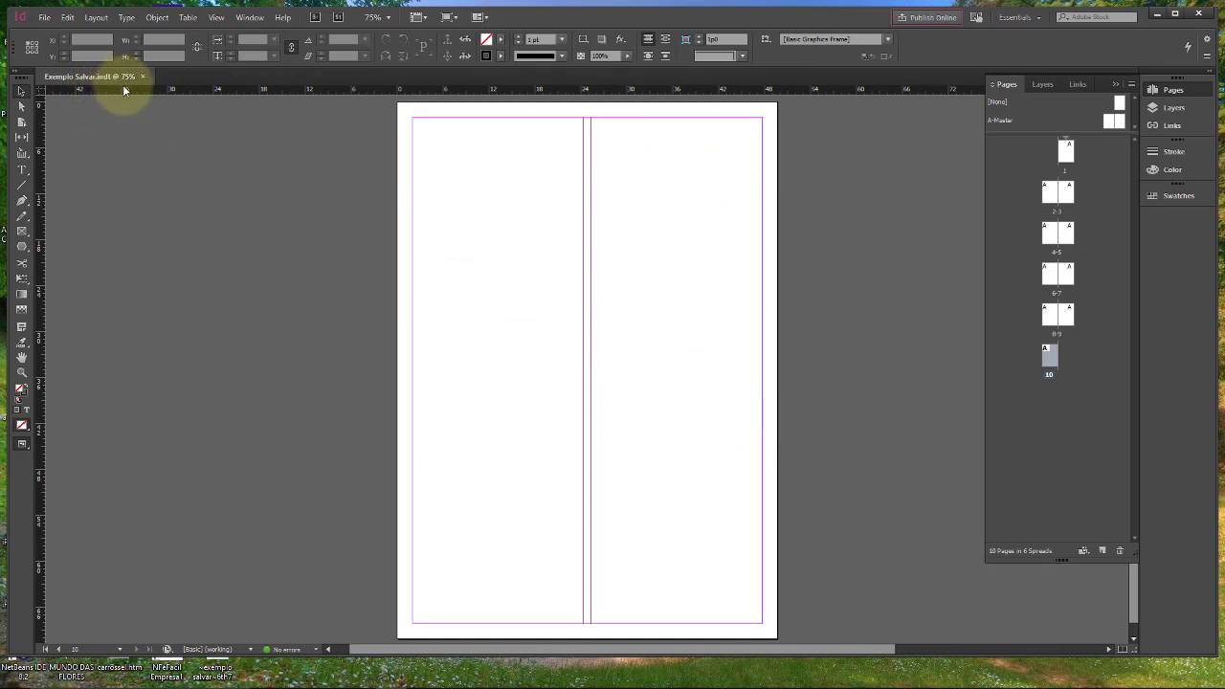
# - Start Save As for the document and compare which Desktop files are listed under the document and template file types
pyautogui.click(43, 17)
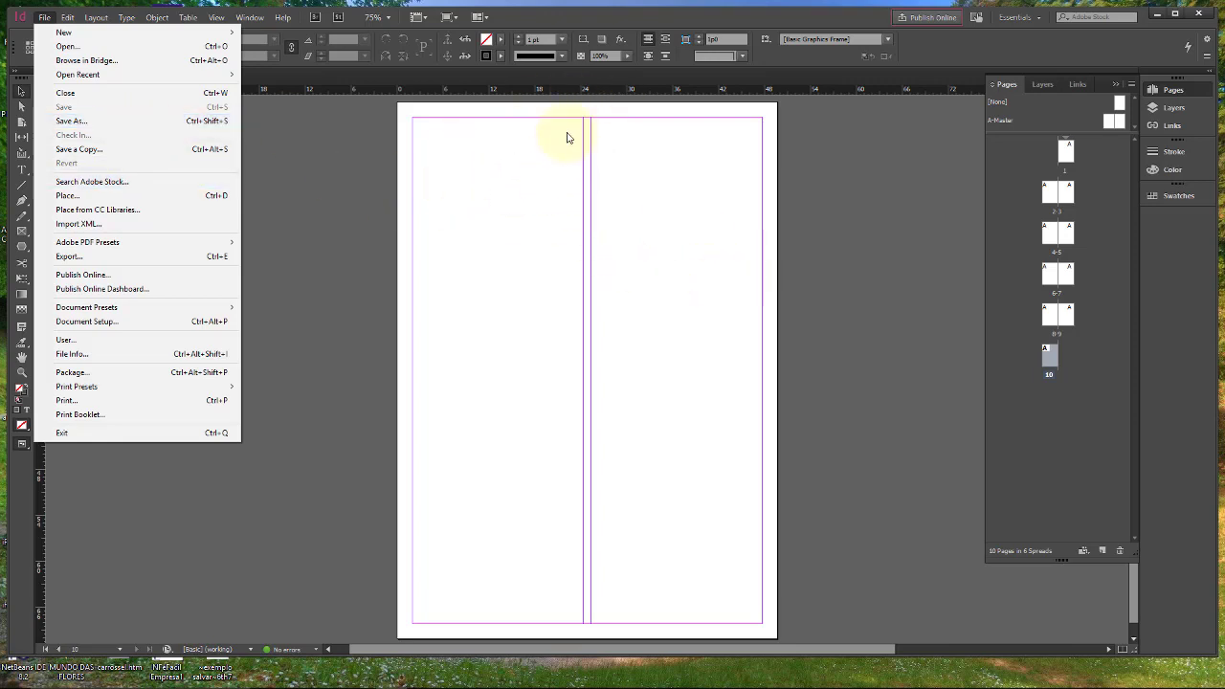
pyautogui.click(156, 122)
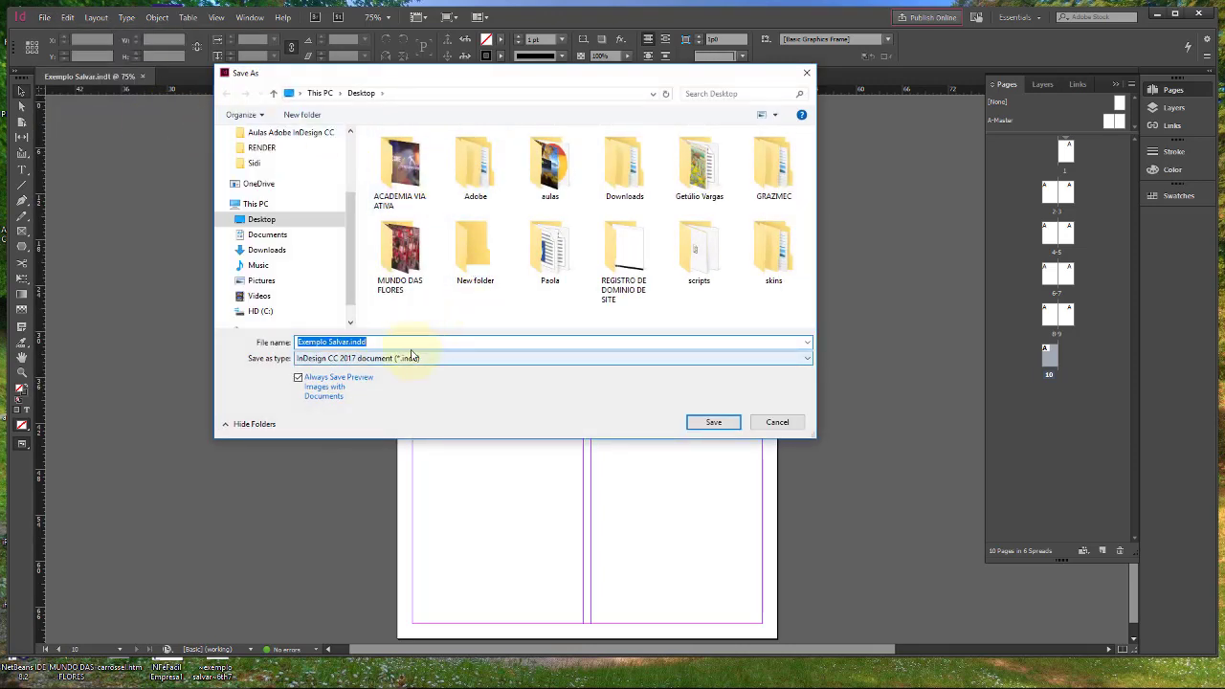
pyautogui.moveTo(350, 202); pyautogui.dragTo(354, 139)
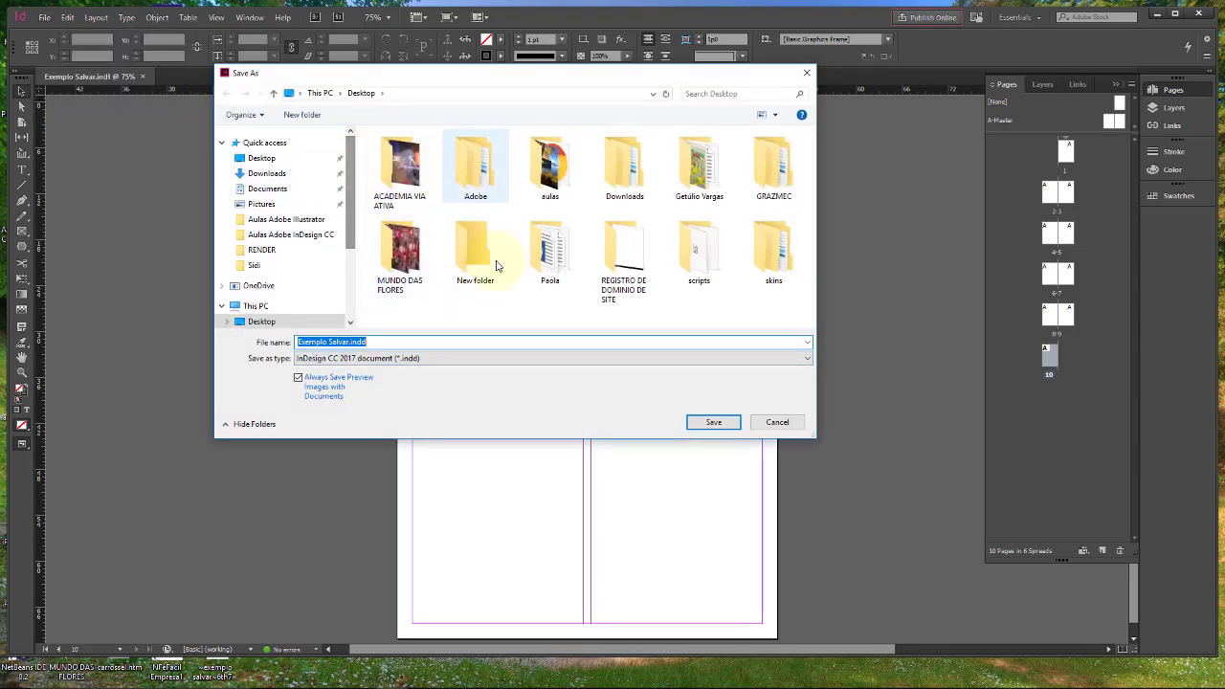
pyautogui.click(439, 358)
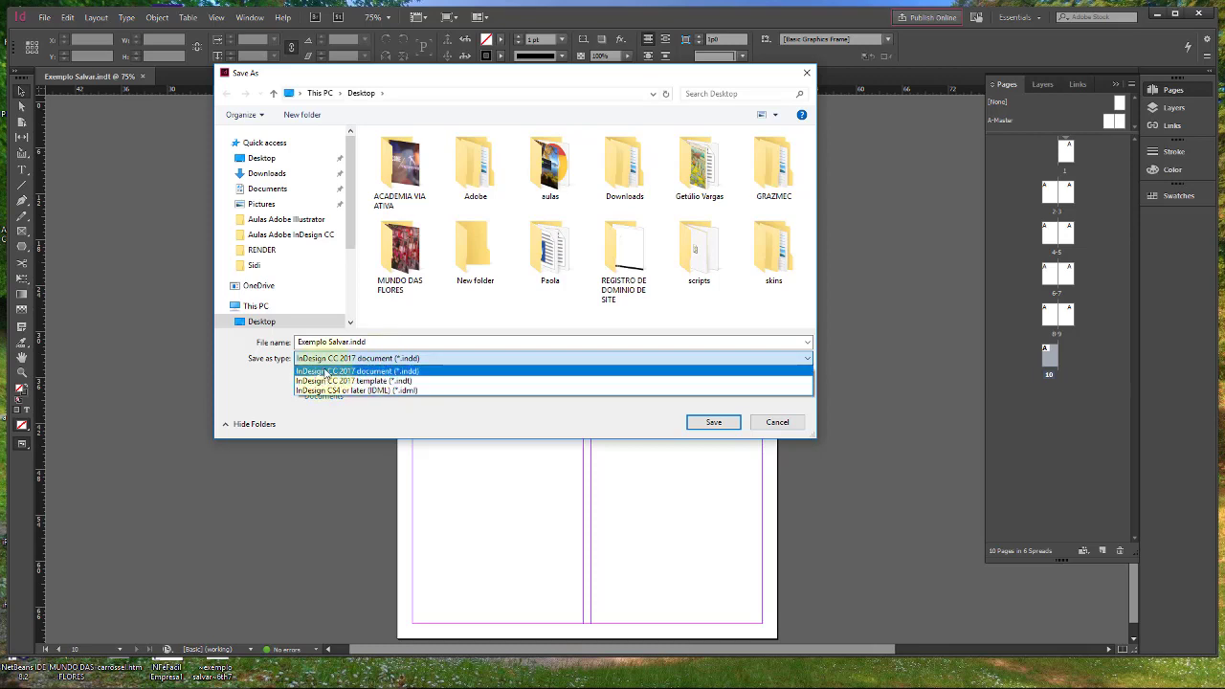
pyautogui.click(373, 380)
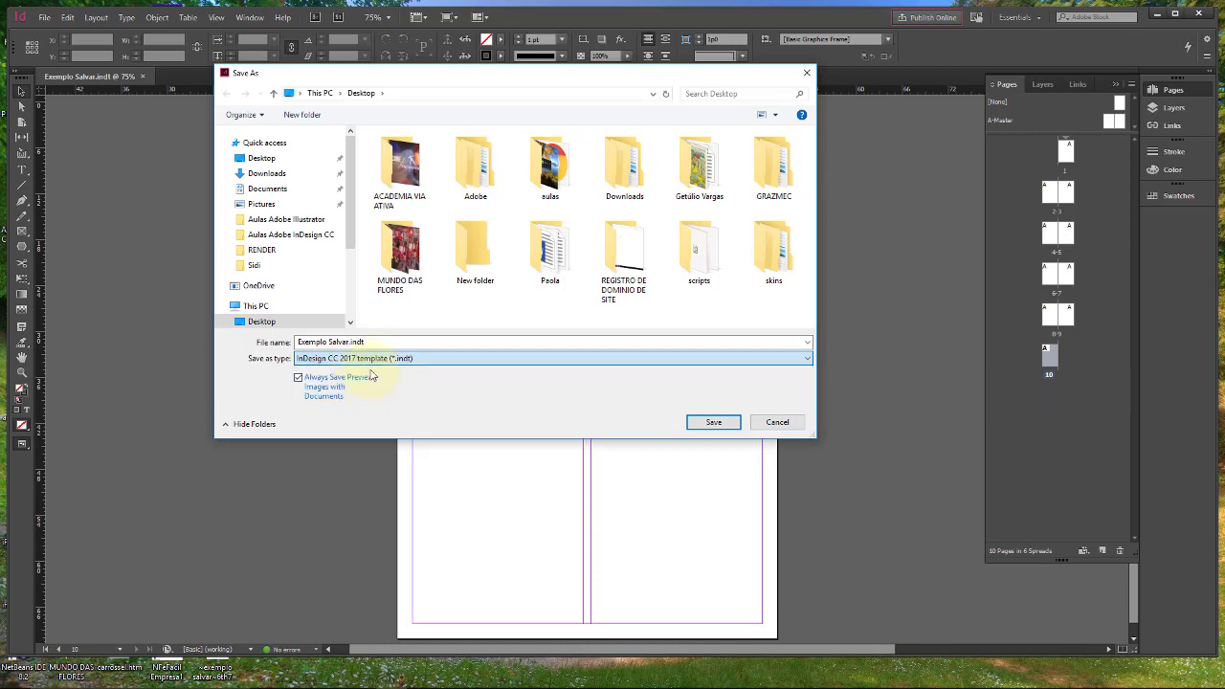
pyautogui.click(419, 357)
pyautogui.click(422, 373)
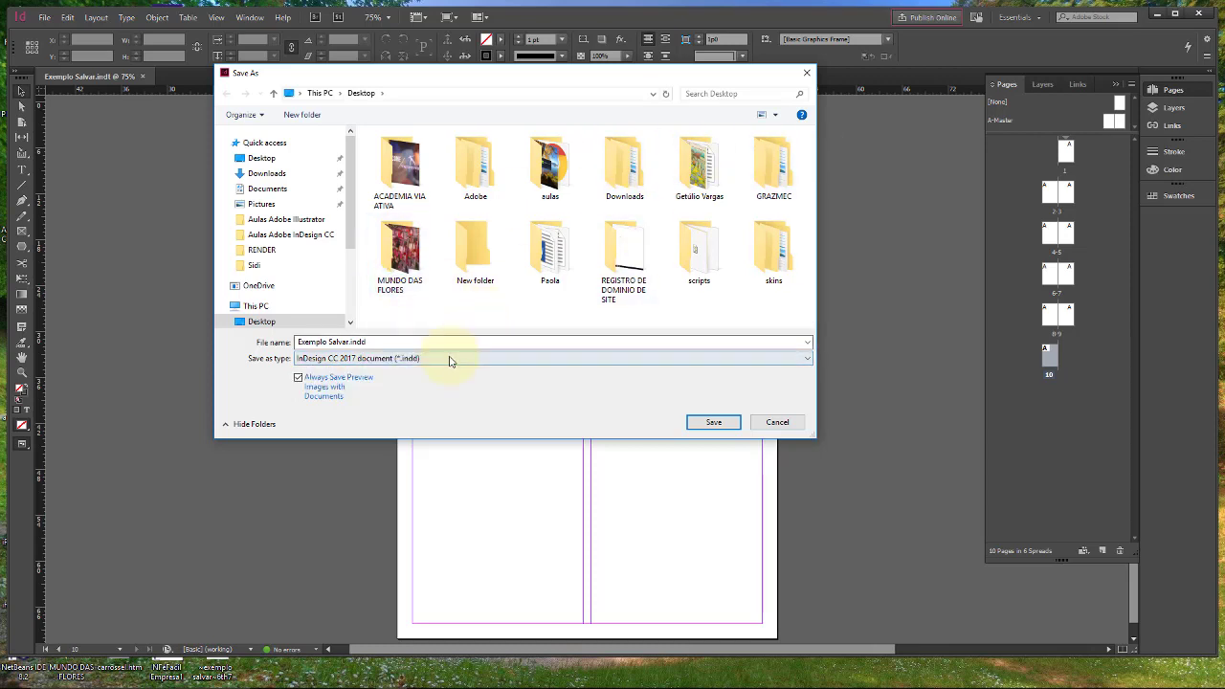
pyautogui.click(450, 361)
pyautogui.click(446, 380)
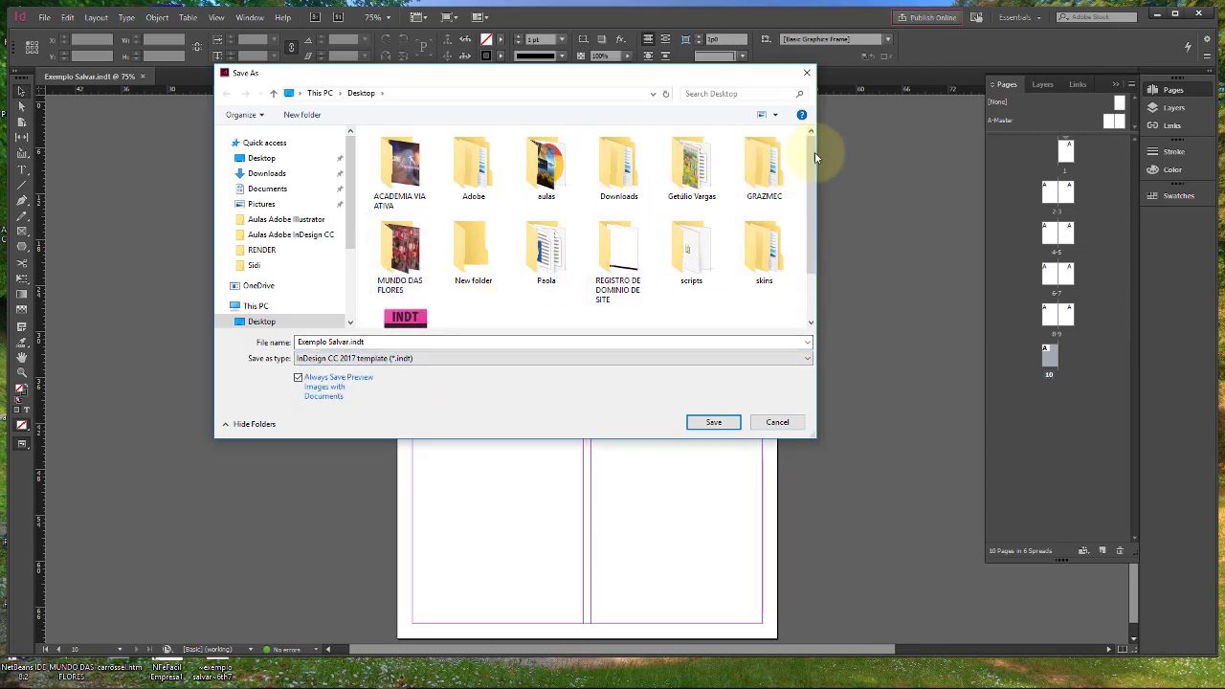
pyautogui.moveTo(814, 157); pyautogui.dragTo(813, 206)
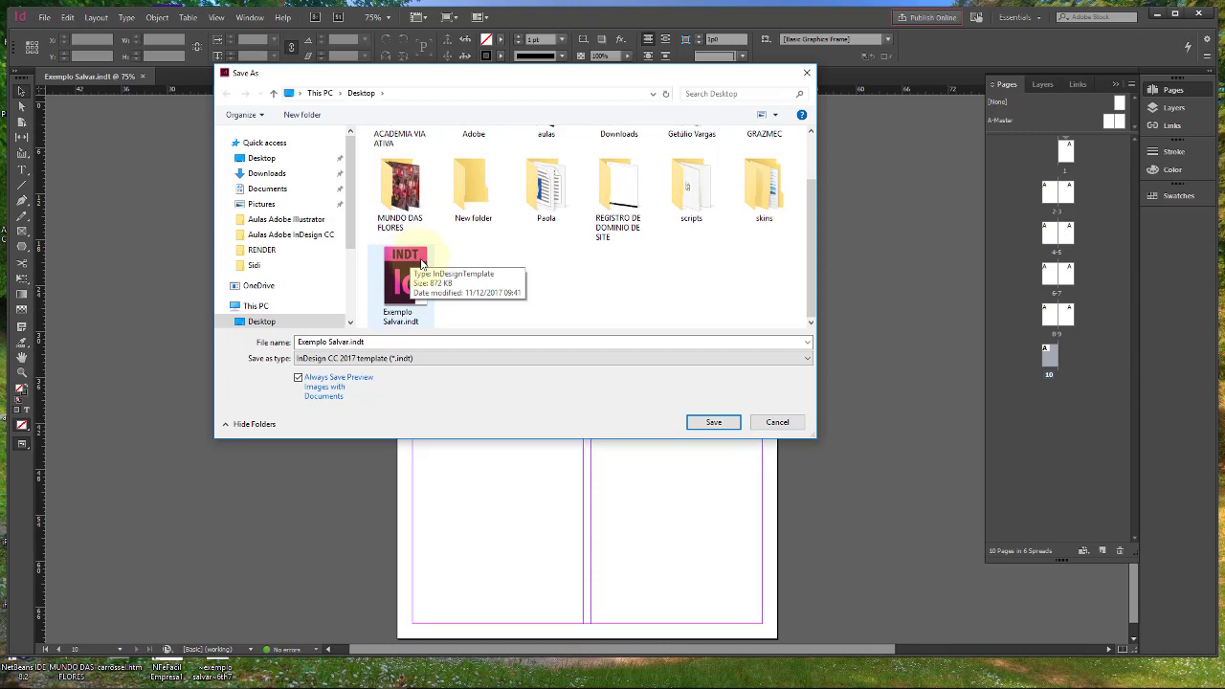
# - Save Exemplo Salvar to the Desktop as an InDesign CC 2017 document (*.indd)
pyautogui.click(398, 359)
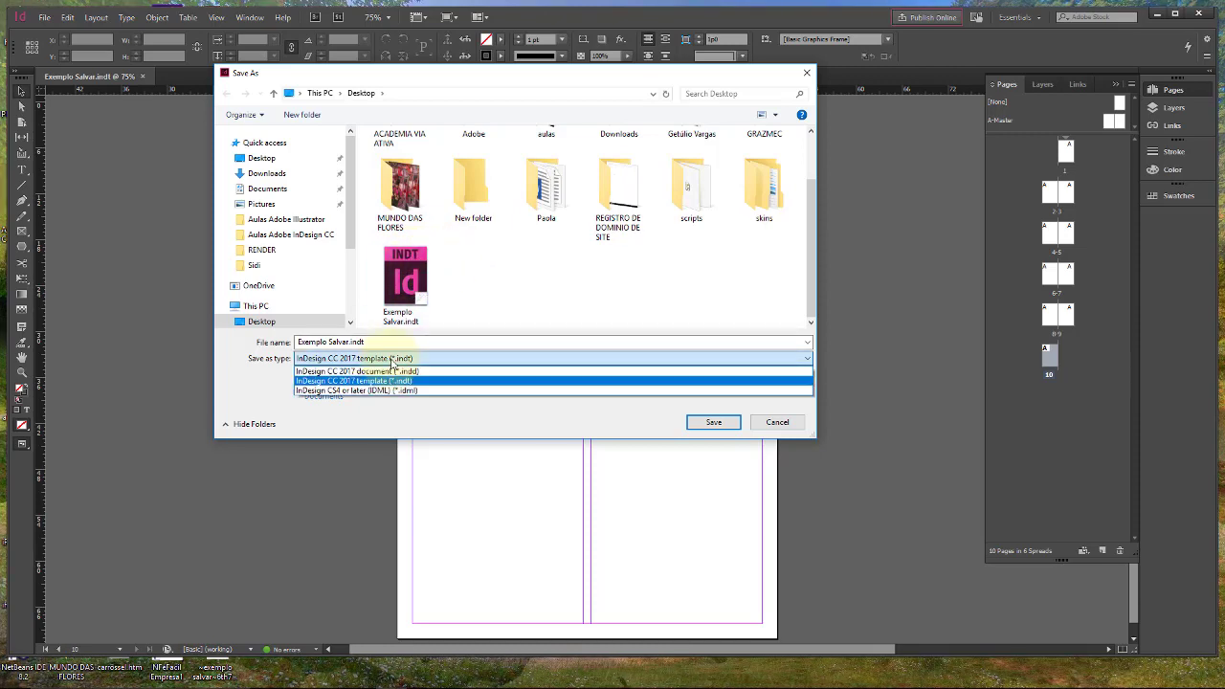
pyautogui.click(405, 372)
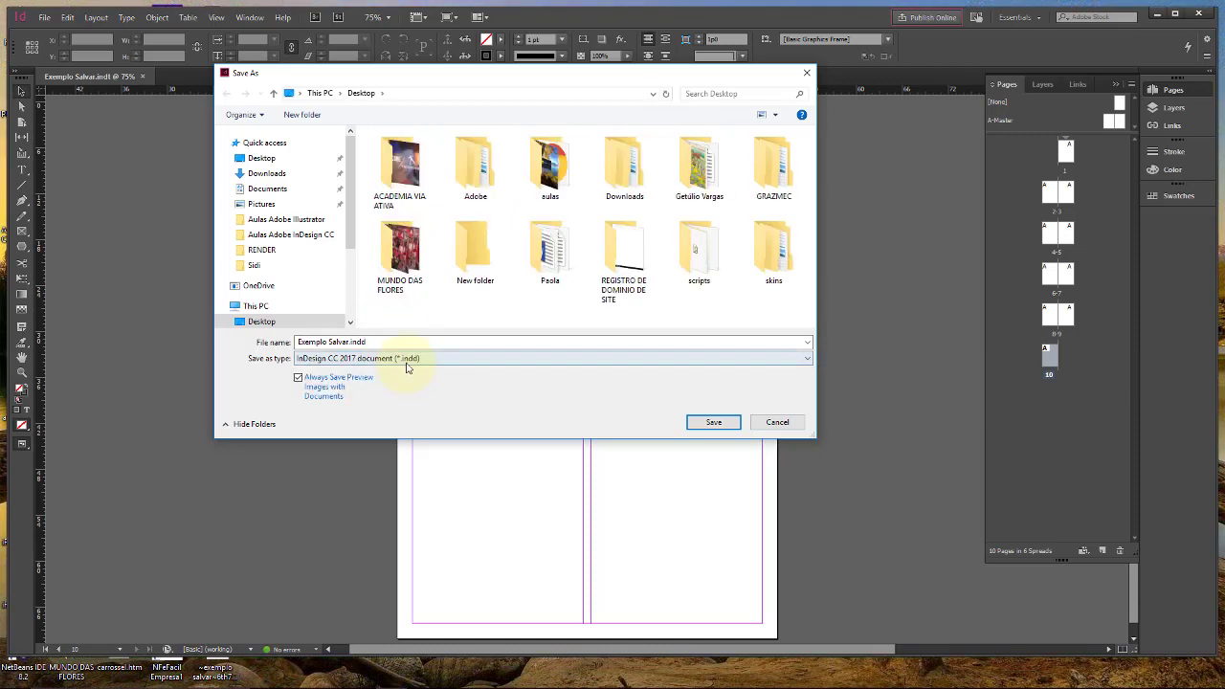
pyautogui.click(714, 423)
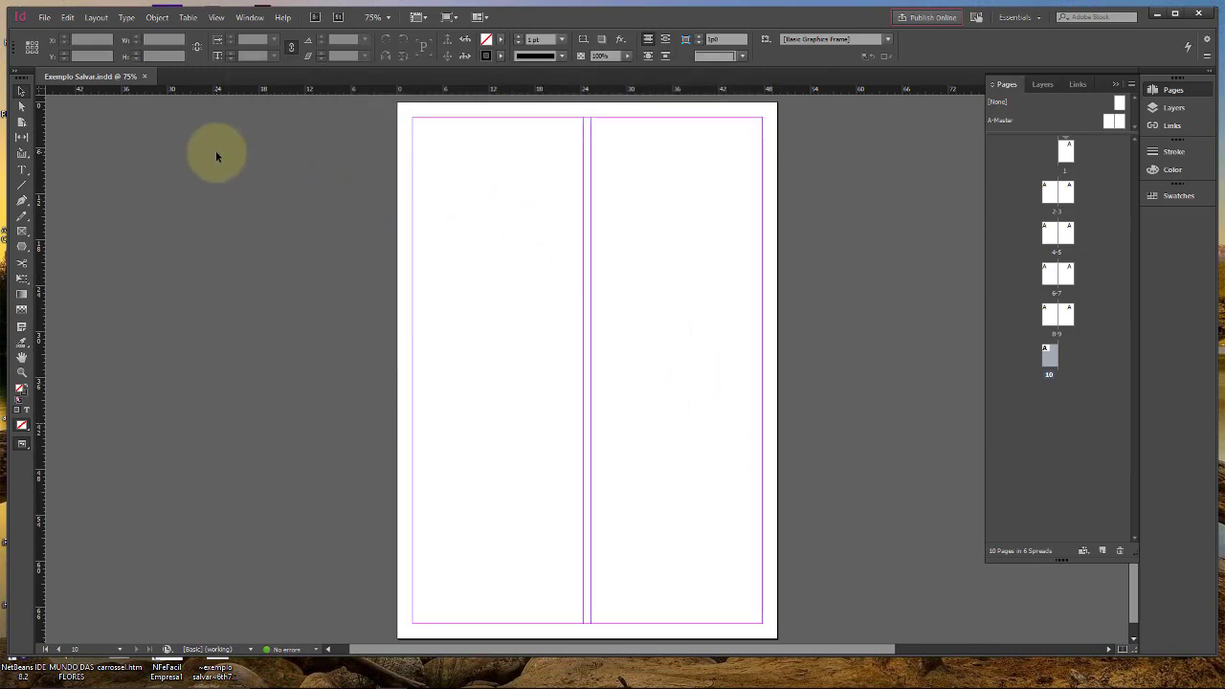
pyautogui.click(43, 18)
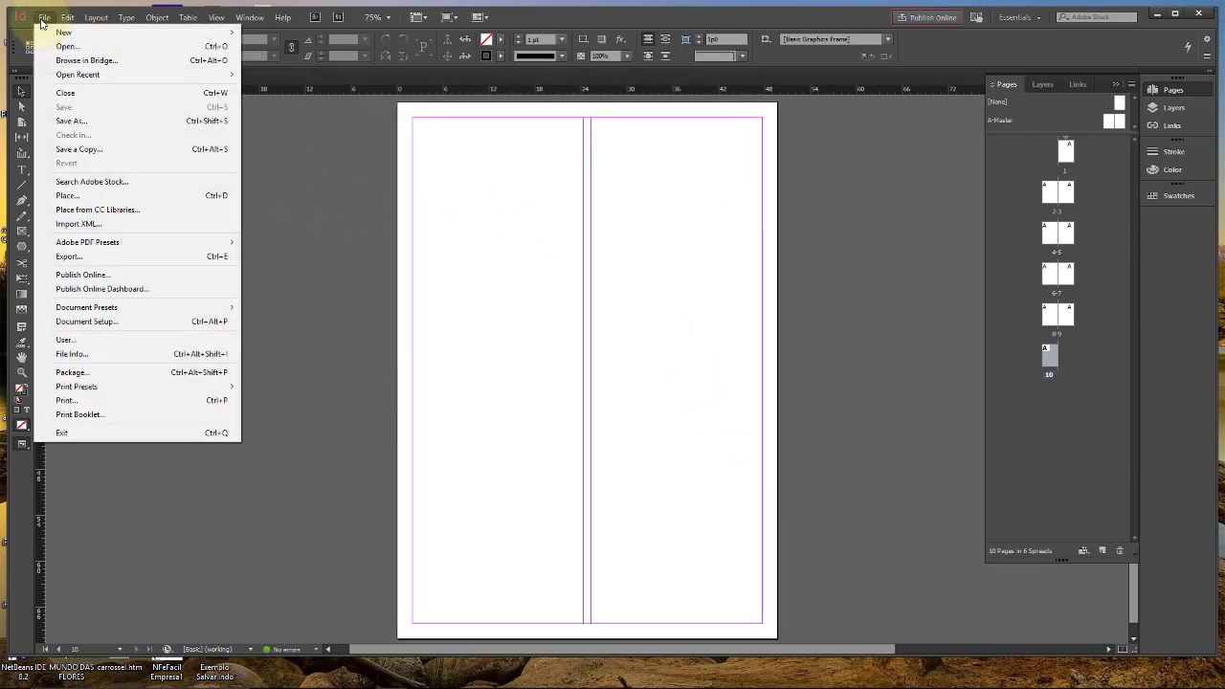
pyautogui.click(72, 120)
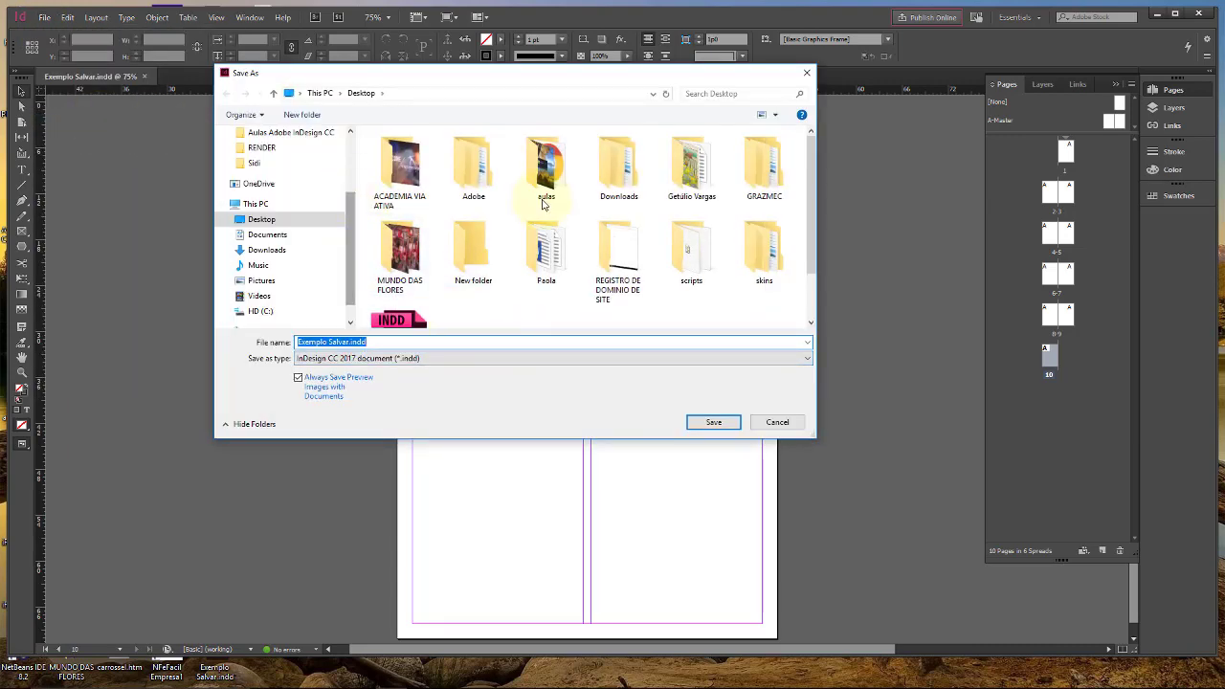
pyautogui.click(778, 422)
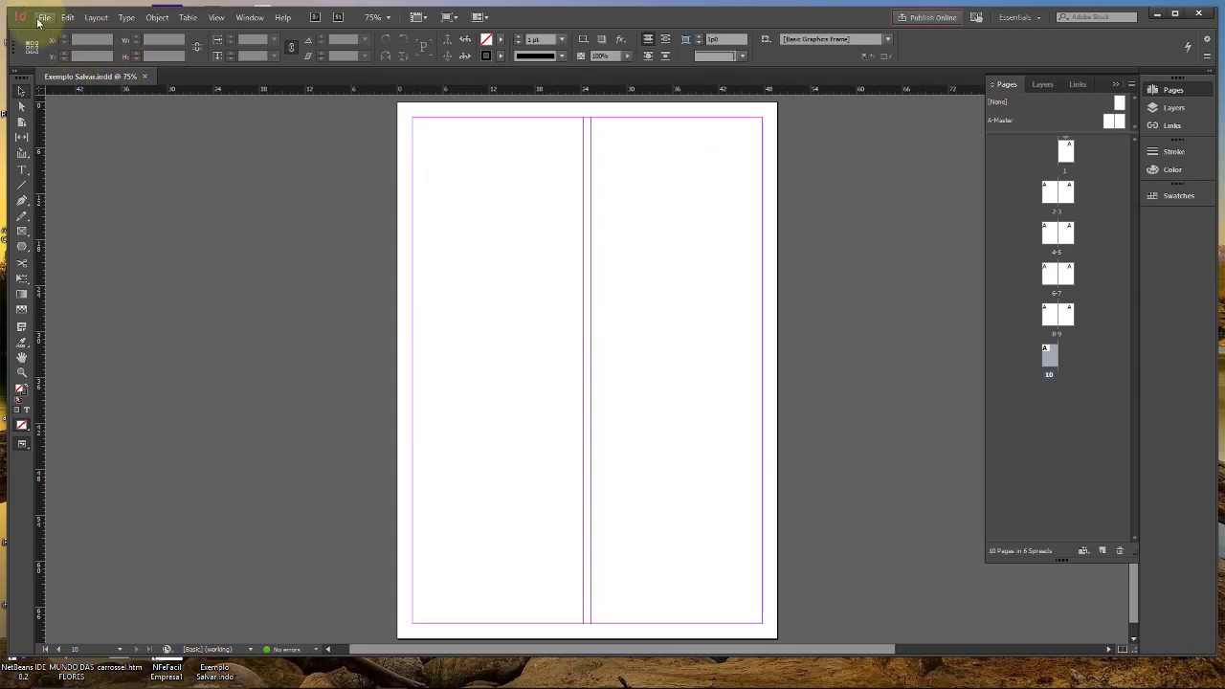
# - Examine the file types and folder locations offered for saving a copy of the document, without saving one
pyautogui.click(42, 18)
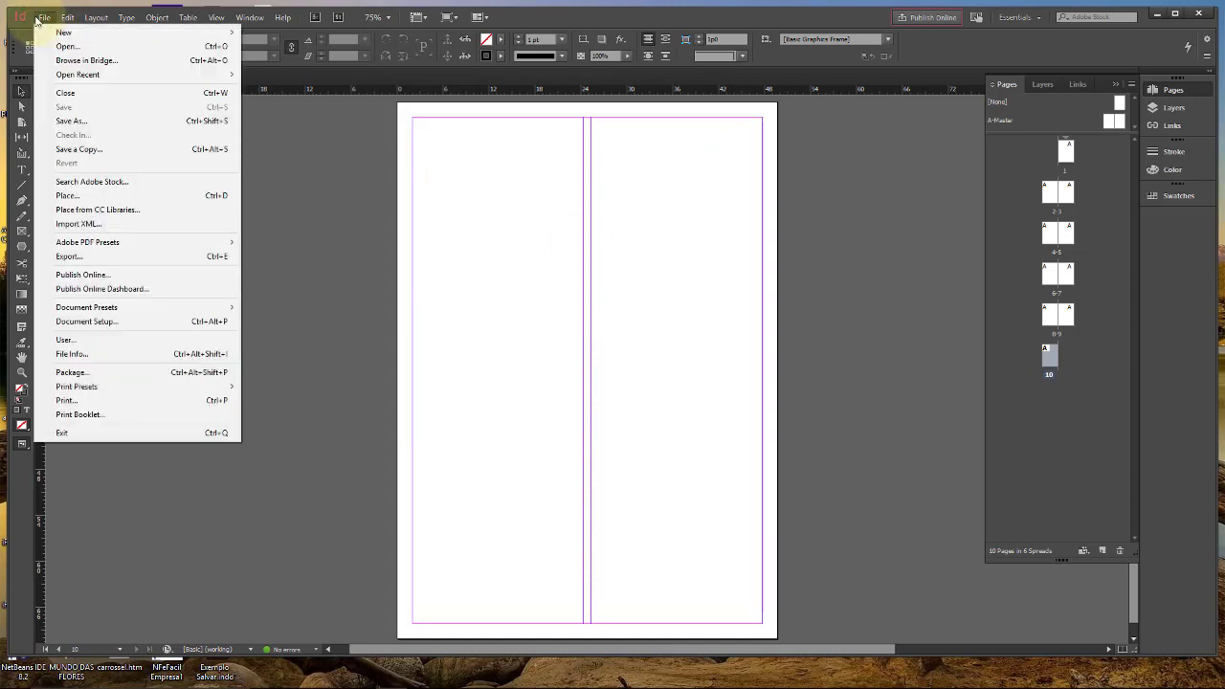
pyautogui.click(121, 151)
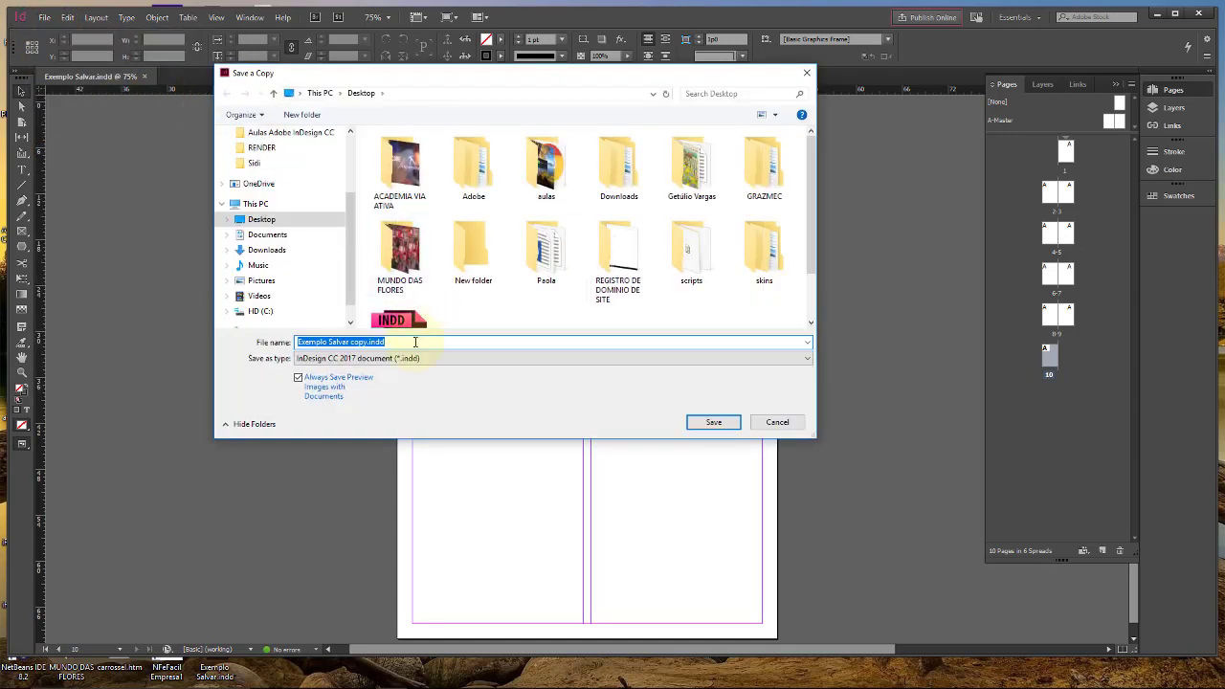
pyautogui.click(442, 358)
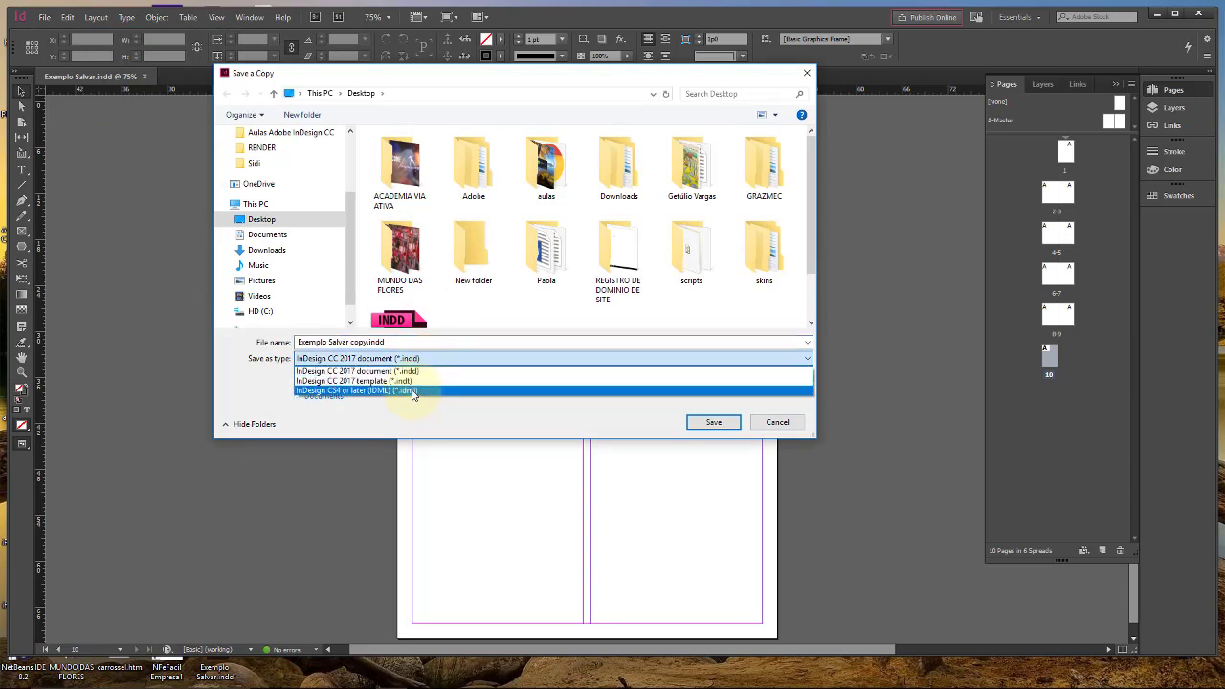
pyautogui.click(352, 222)
pyautogui.scroll(2, 340, 129)
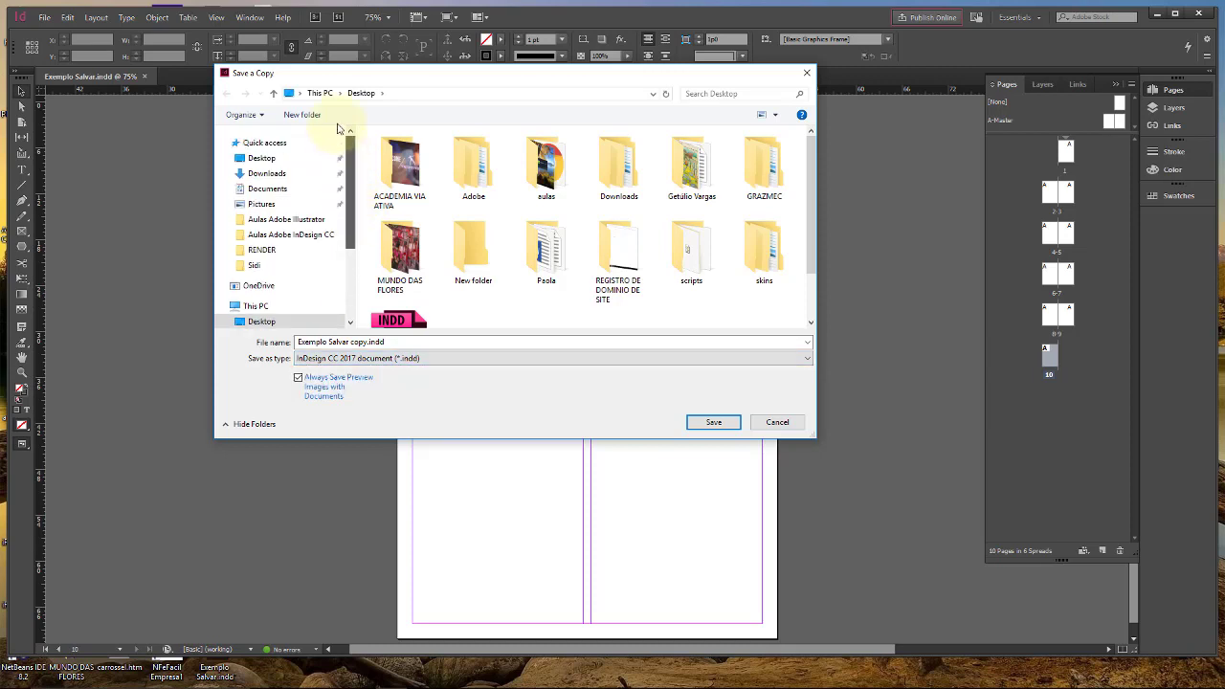
pyautogui.scroll(-2, 335, 199)
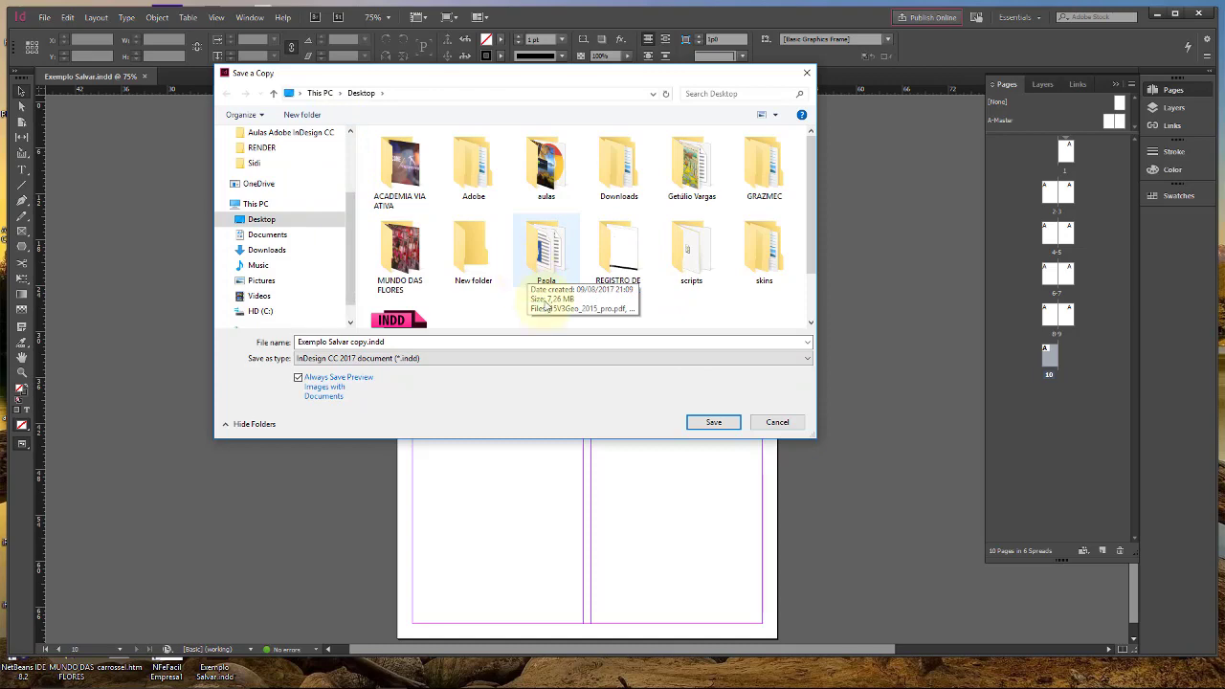
pyautogui.click(777, 422)
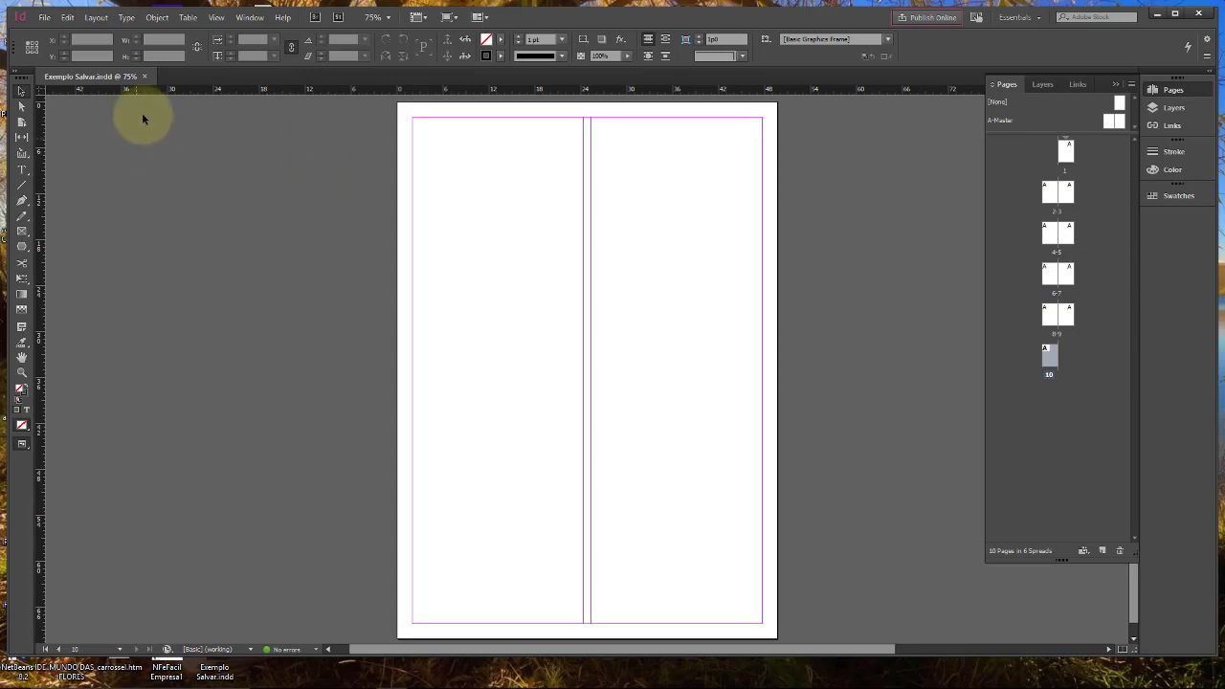
# - Check which file types Save a Copy offers for Exemplo Salvar, then cancel without saving
pyautogui.click(45, 18)
pyautogui.click(48, 18)
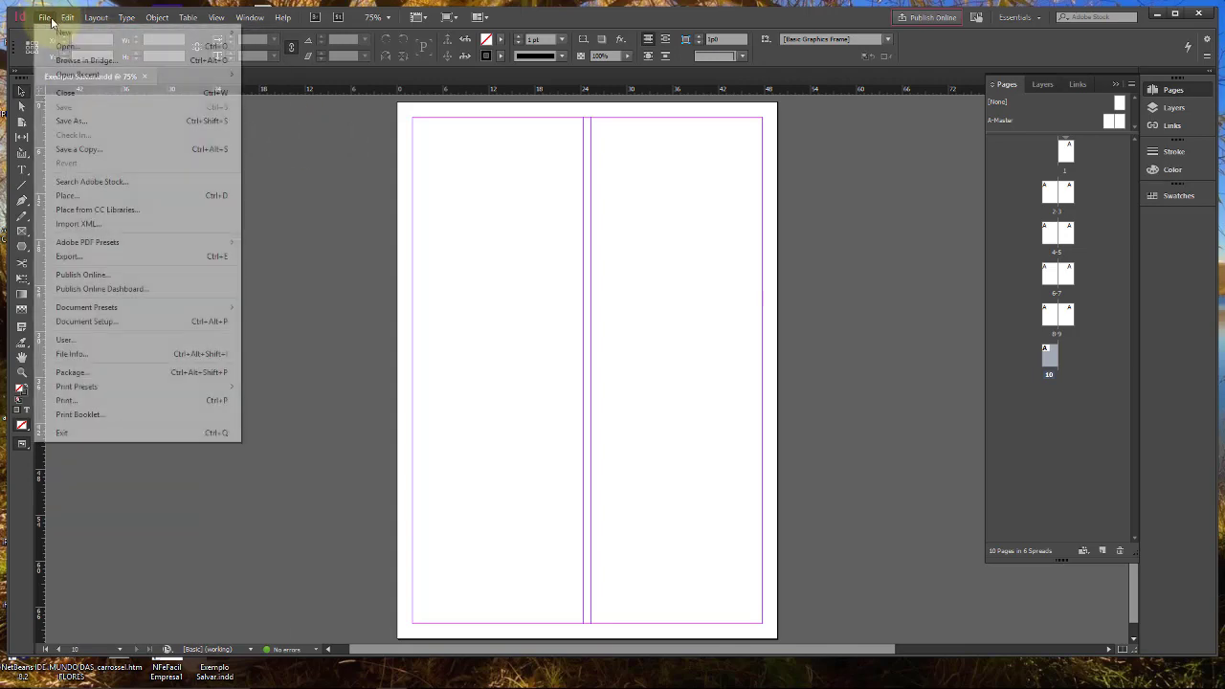
pyautogui.click(44, 18)
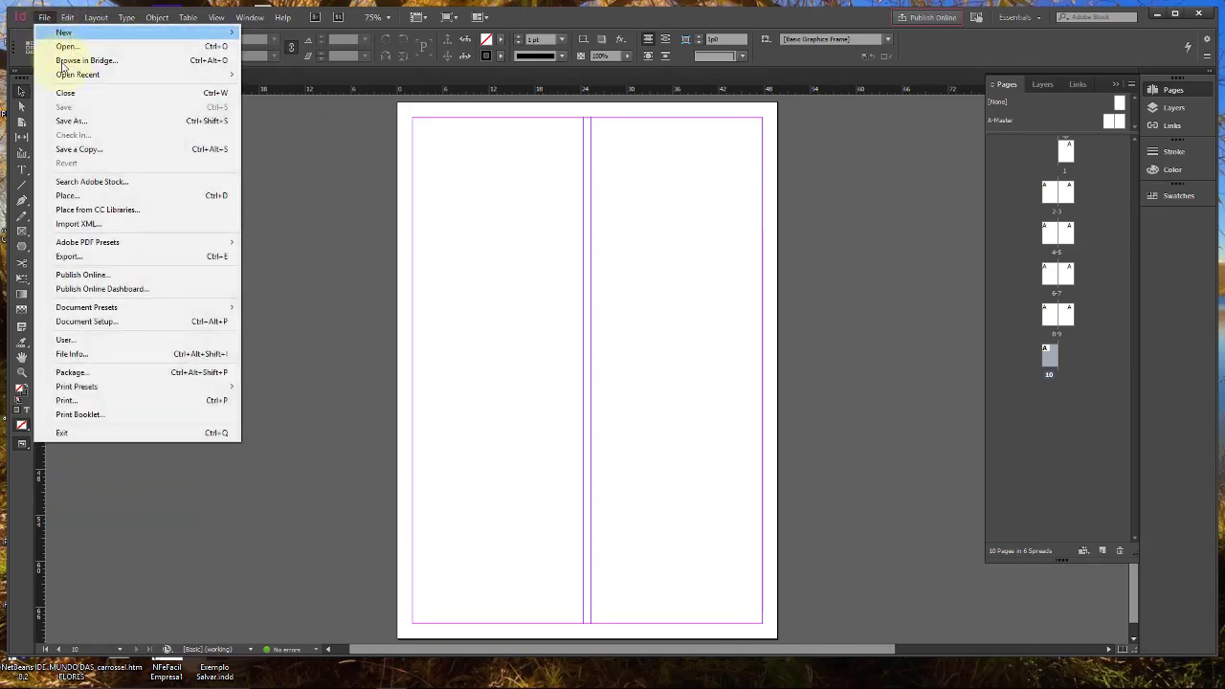
pyautogui.click(78, 150)
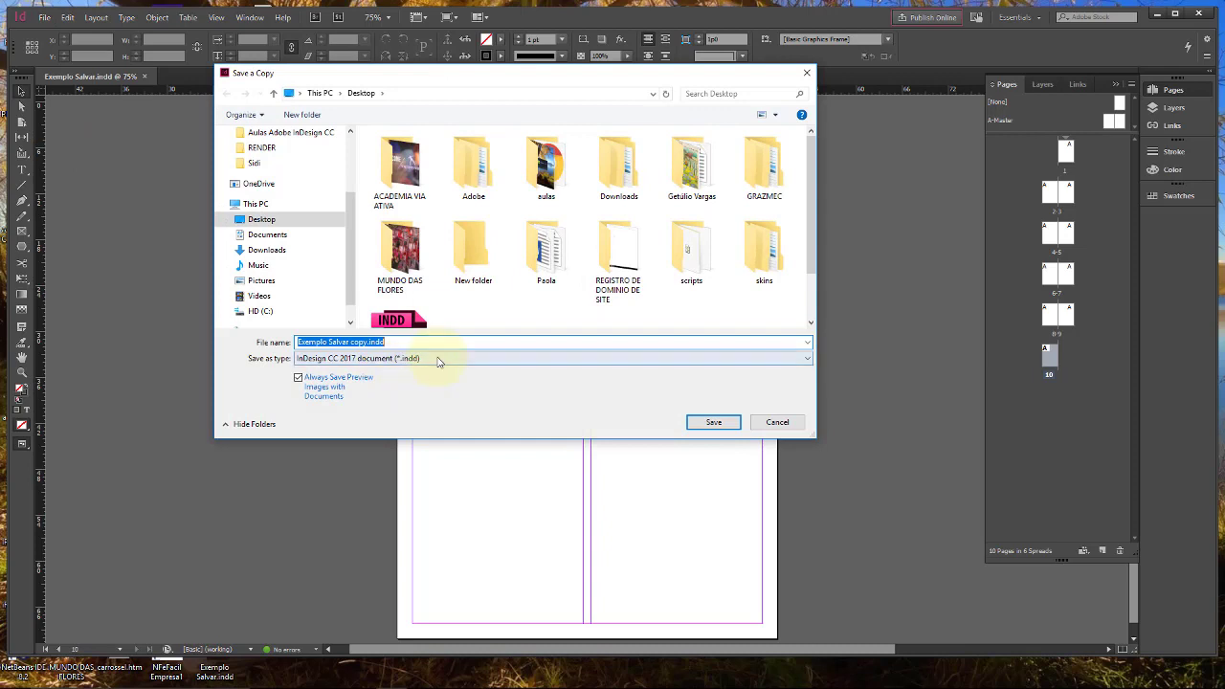
pyautogui.click(438, 359)
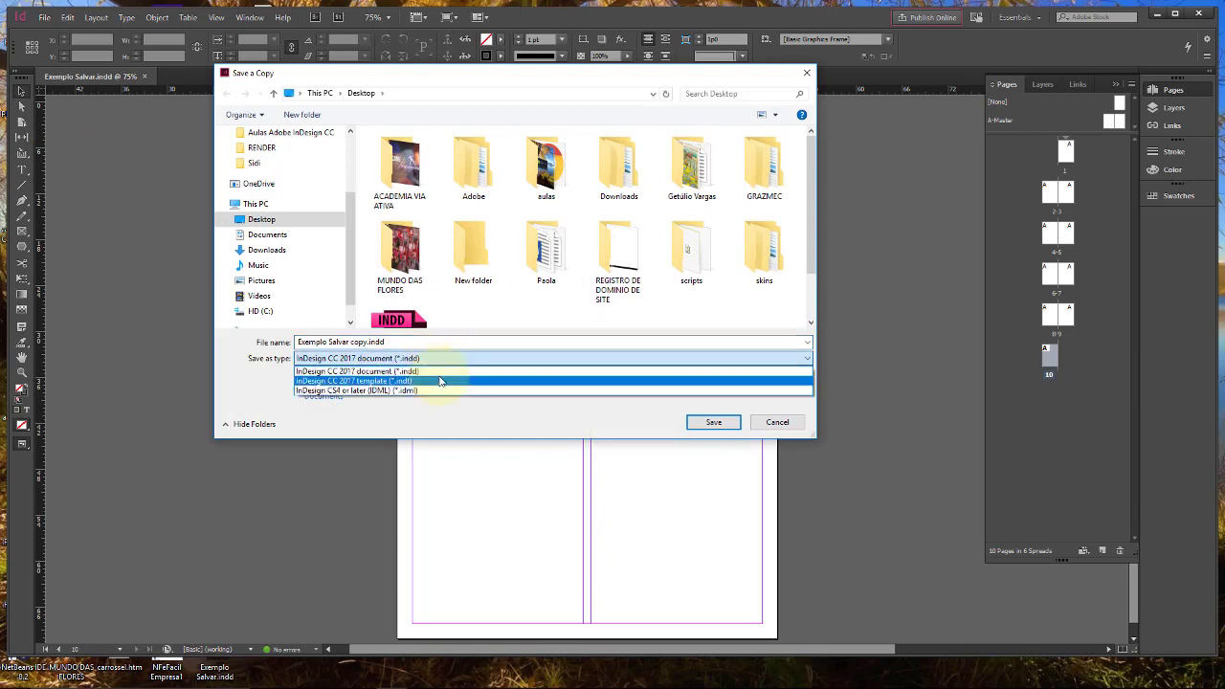
pyautogui.click(795, 427)
pyautogui.click(777, 422)
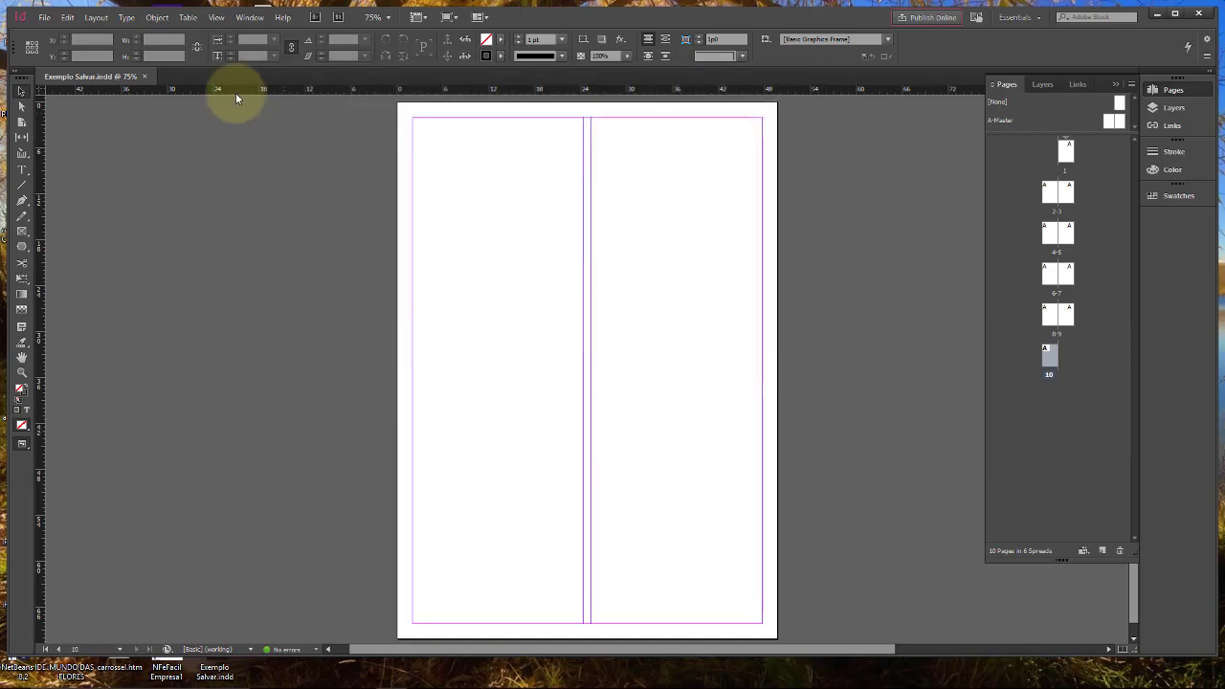
# - Examine the Exemplo Salvar document and template files listed on the Desktop for opening, without opening either
pyautogui.click(44, 17)
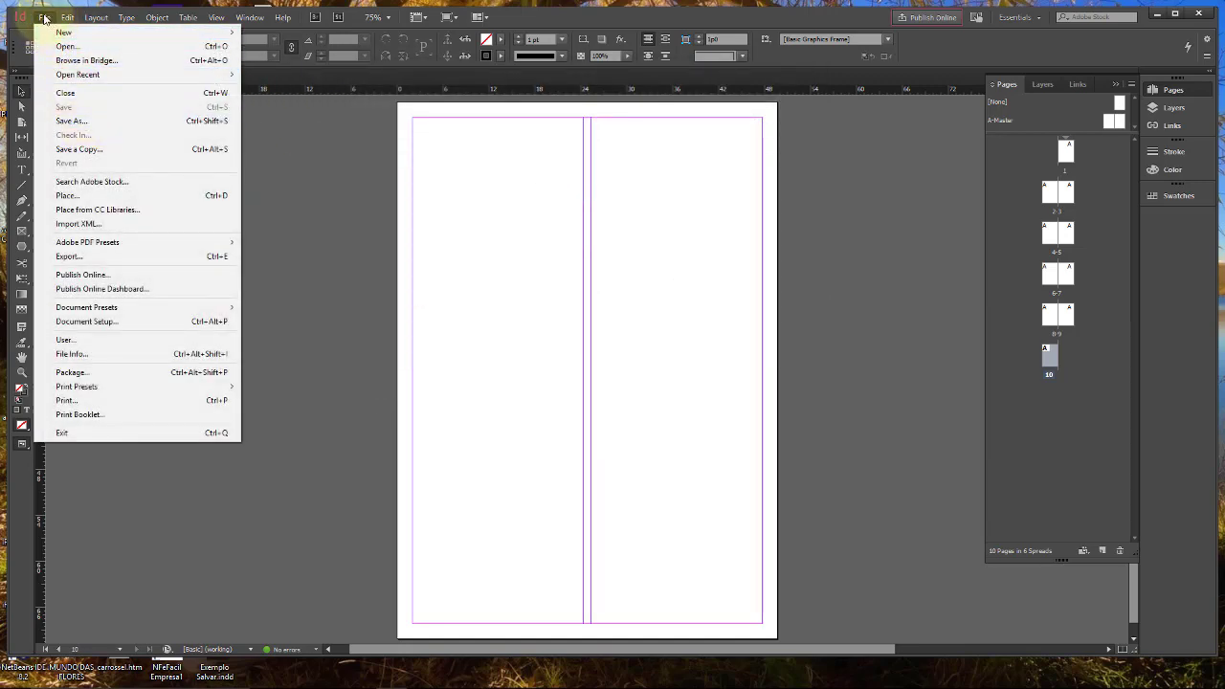
pyautogui.moveTo(126, 18)
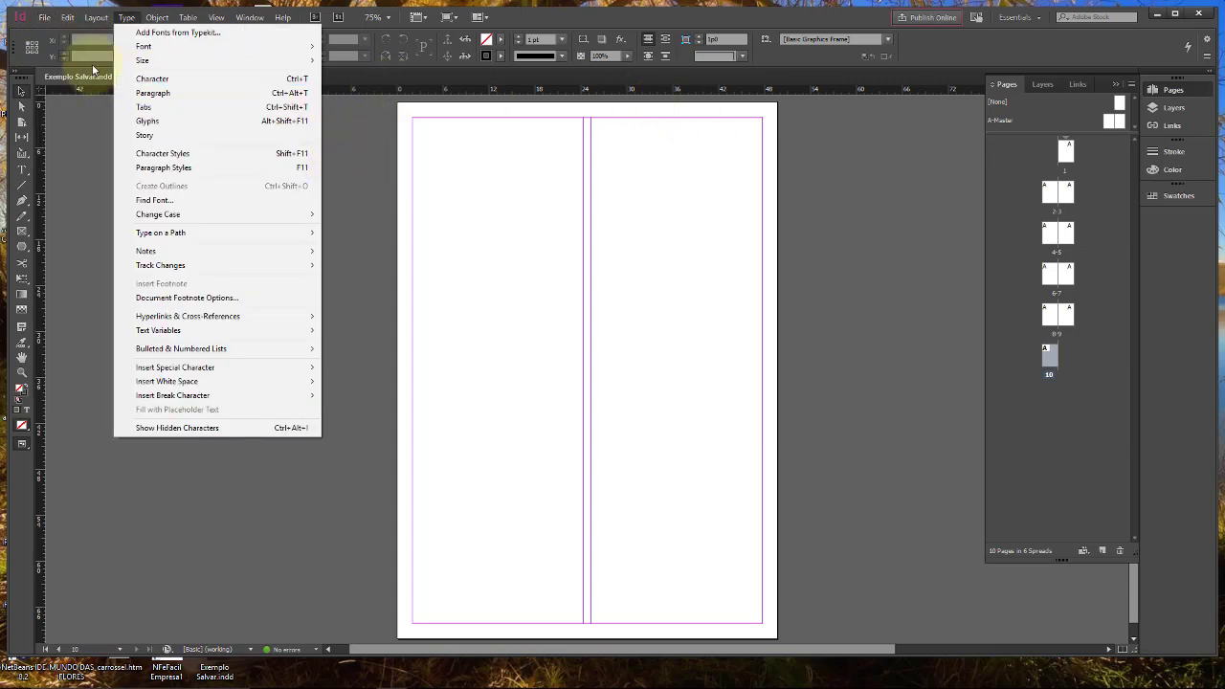
pyautogui.moveTo(45, 17)
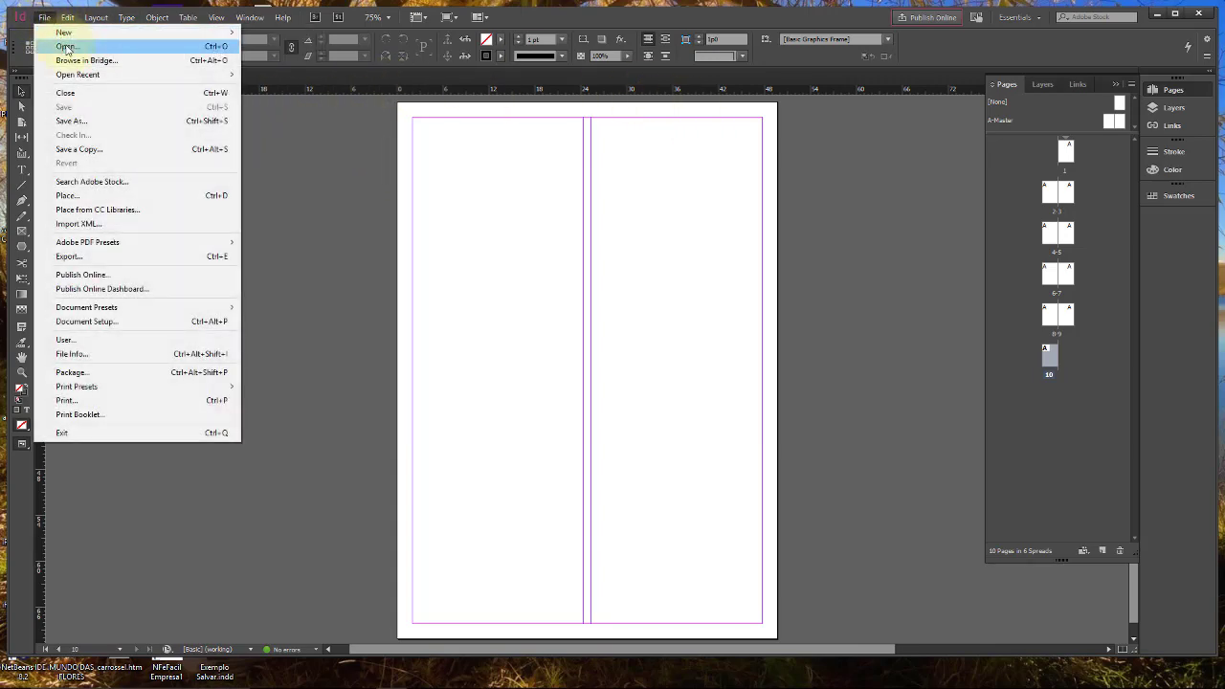
pyautogui.click(65, 46)
pyautogui.moveTo(355, 240); pyautogui.dragTo(349, 146)
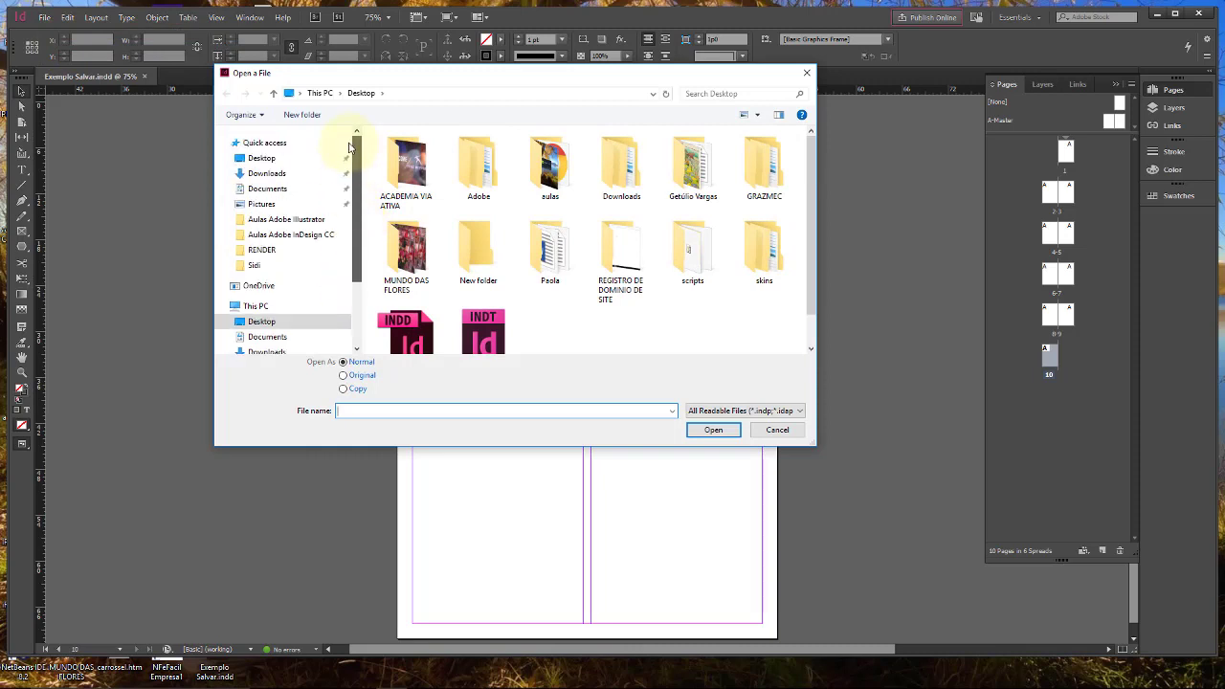
pyautogui.scroll(-1, 629, 311)
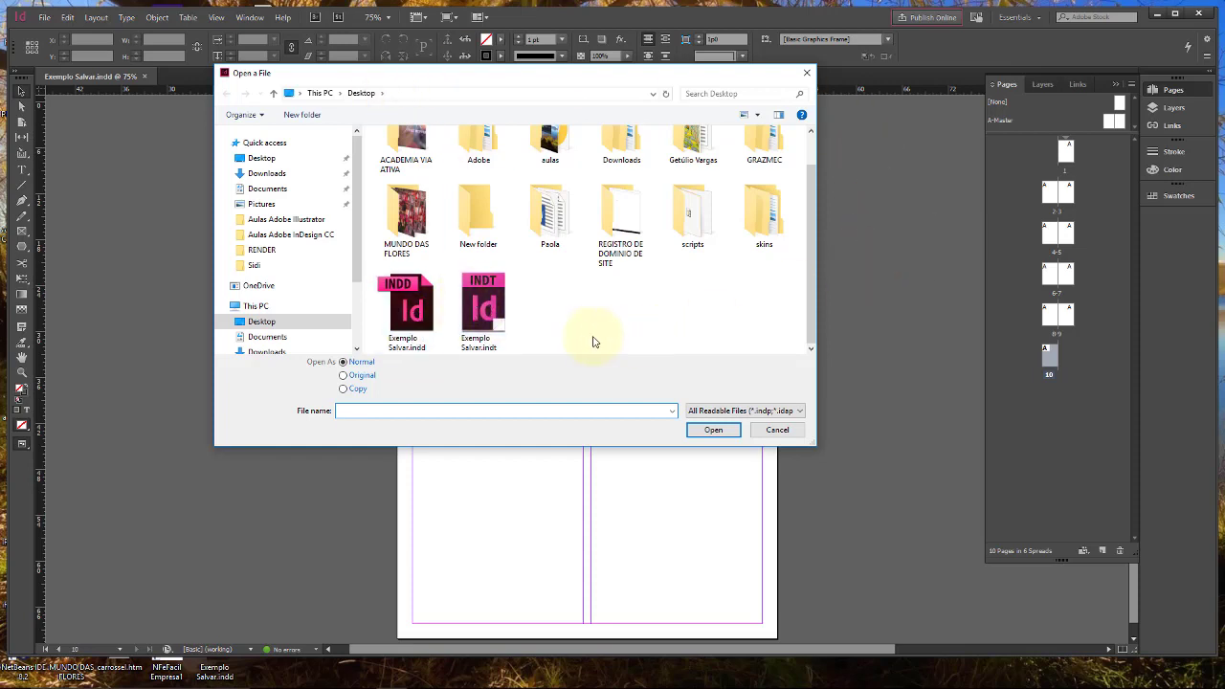
pyautogui.click(482, 306)
pyautogui.click(418, 304)
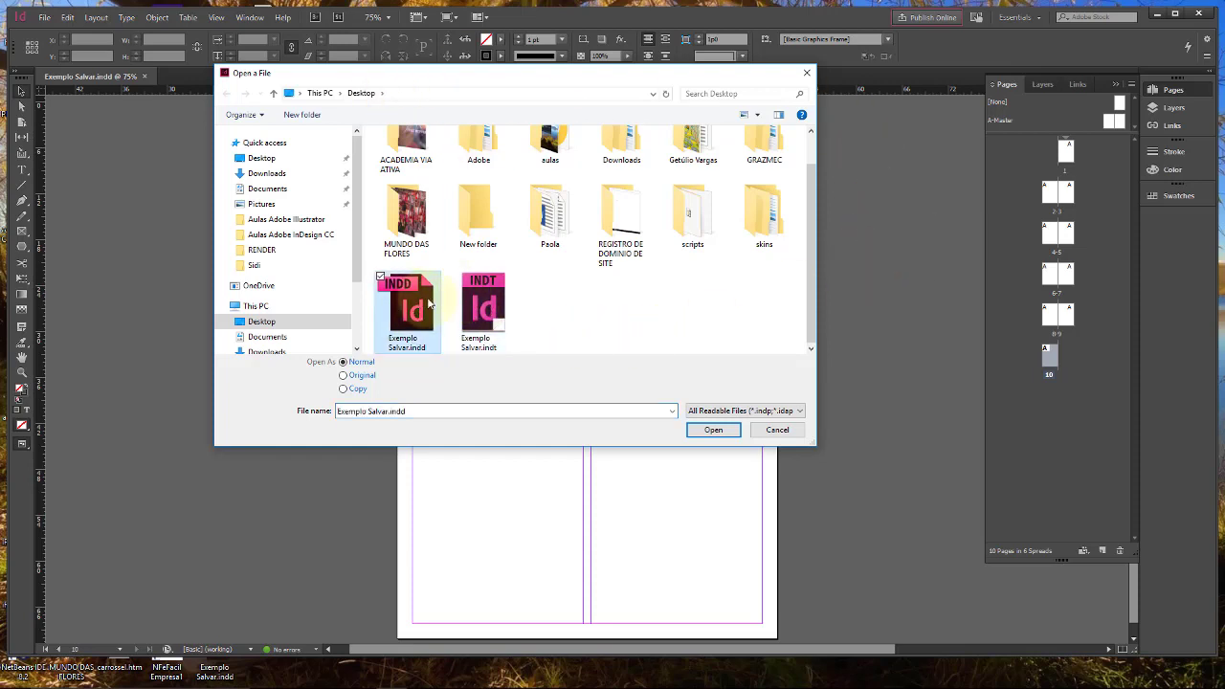
pyautogui.click(777, 430)
# - Close the current document and reopen Exemplo Salvar.indd from the Desktop with the Normal open mode
pyautogui.click(144, 79)
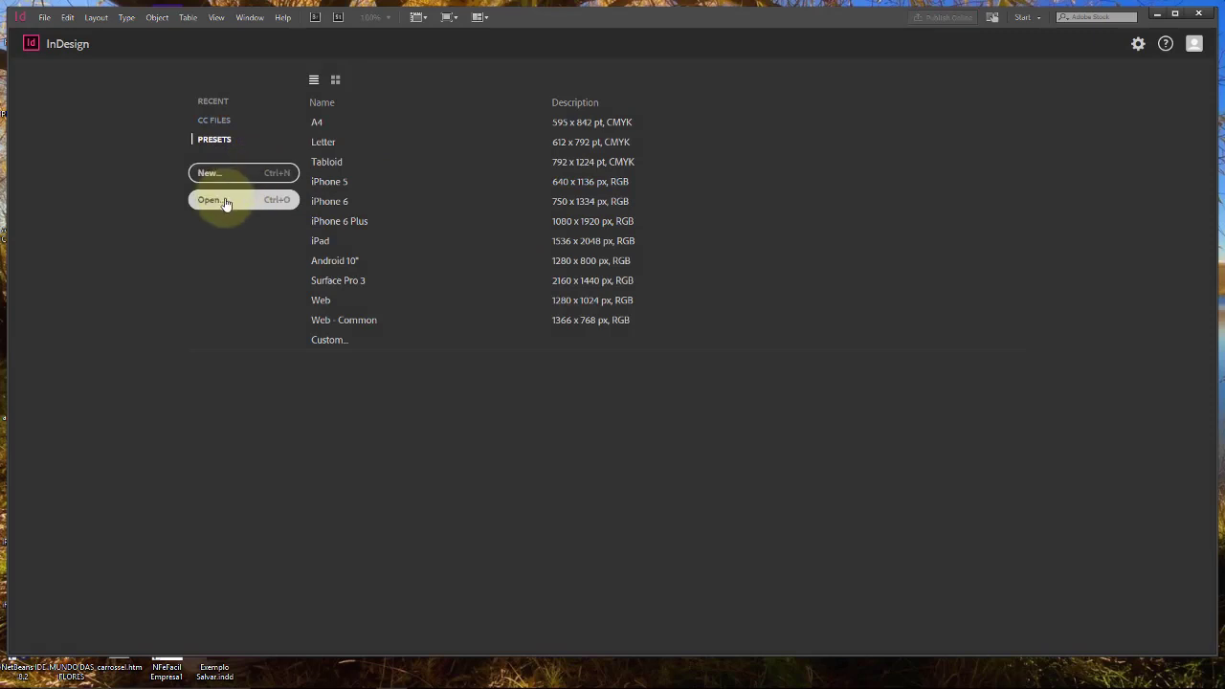
pyautogui.click(227, 204)
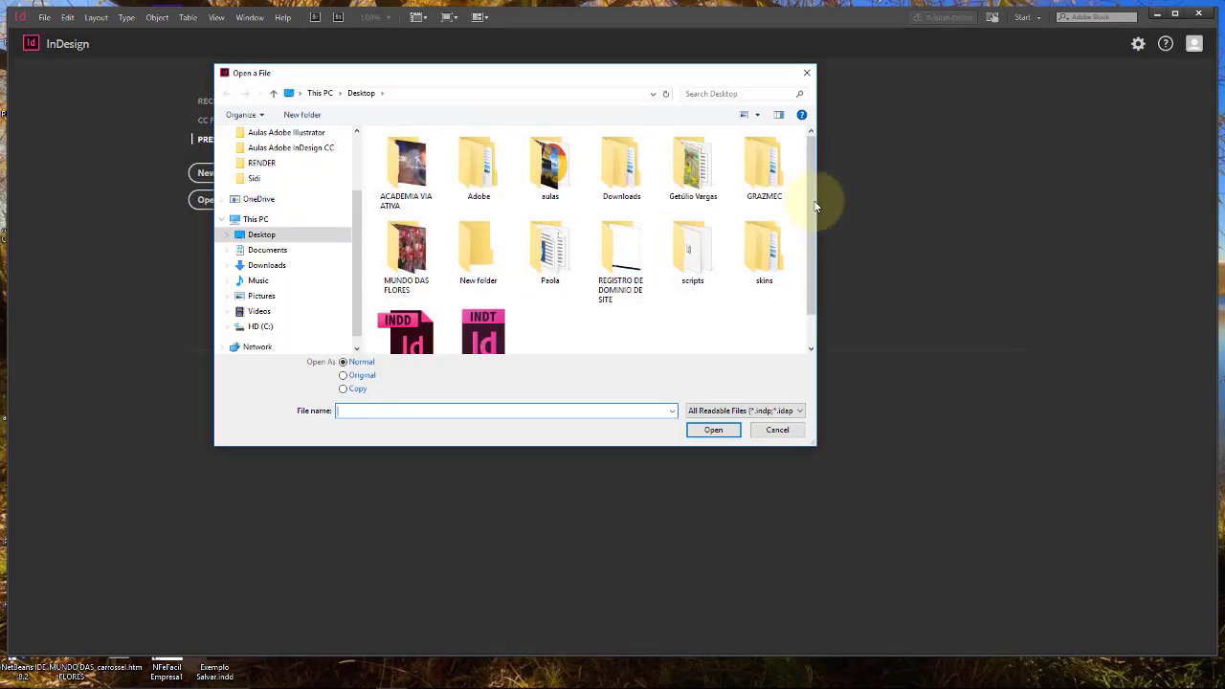
pyautogui.scroll(-1, 809, 249)
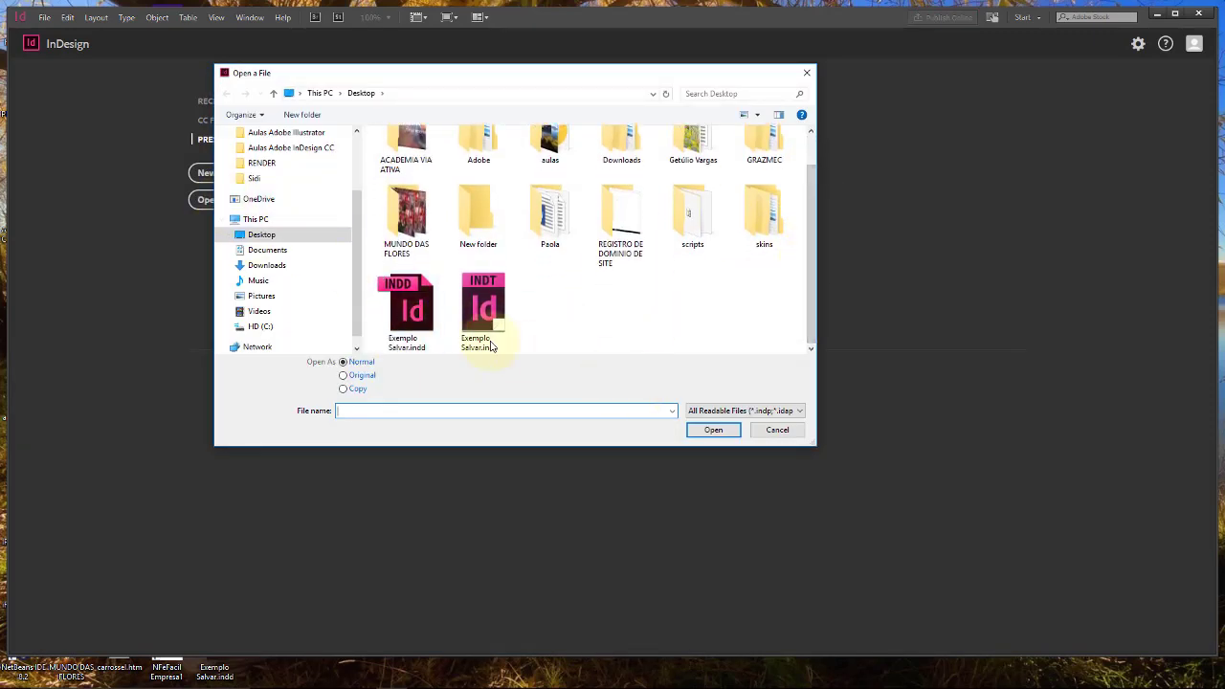
pyautogui.click(407, 308)
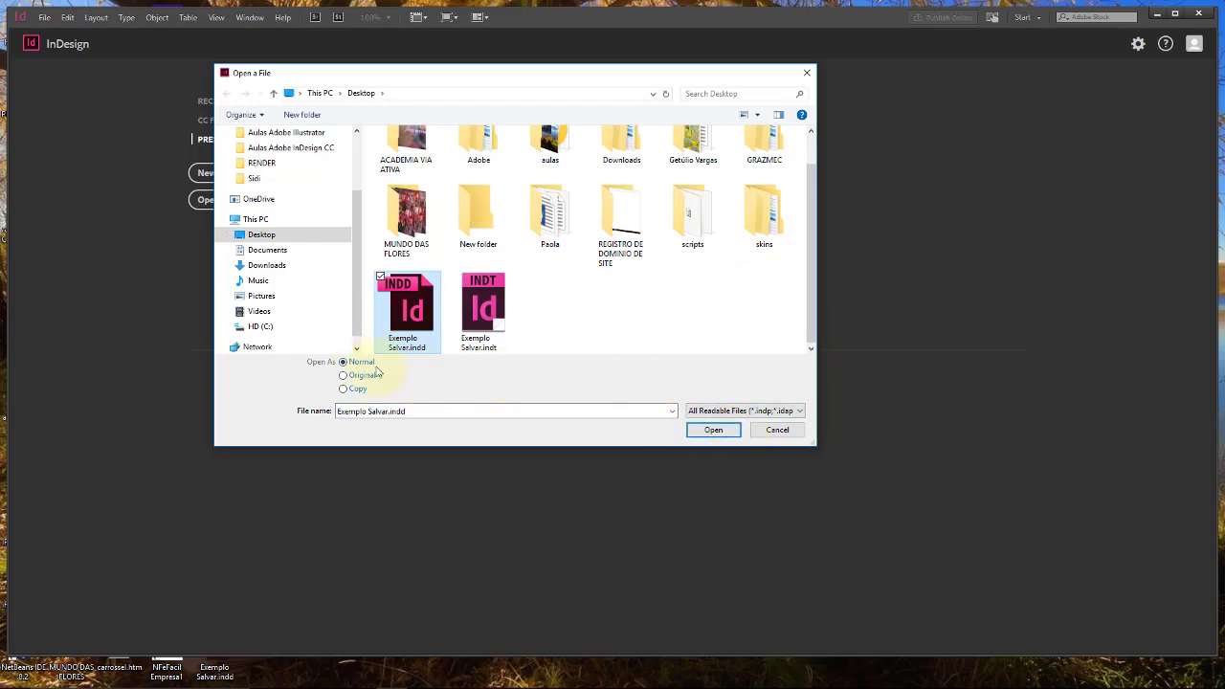
pyautogui.click(715, 431)
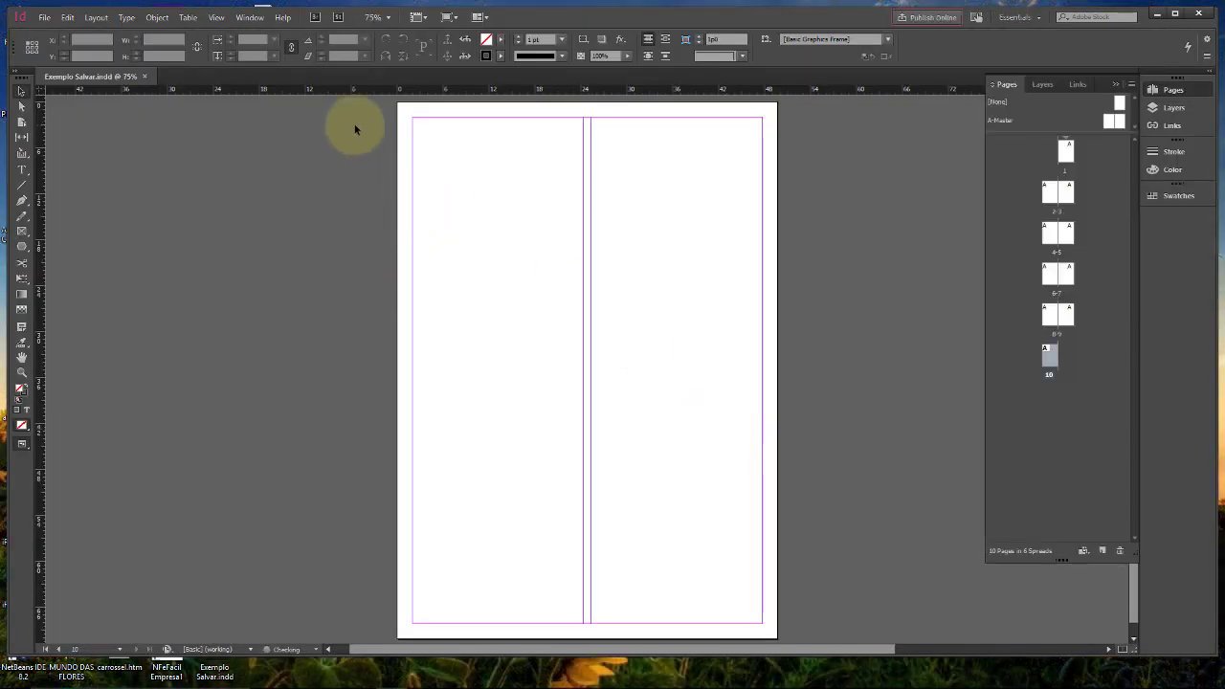
# - Undo the last change in the untitled ten-page document
pyautogui.click(44, 18)
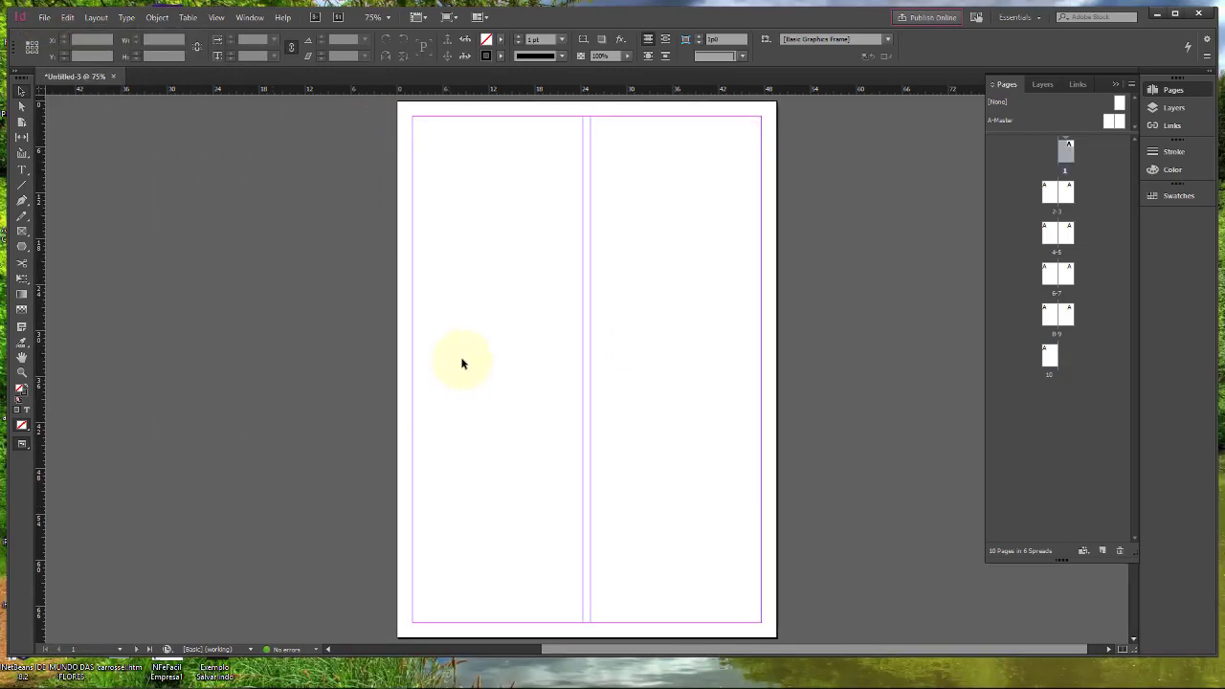
pyautogui.hotkey('ctrl', 'z')
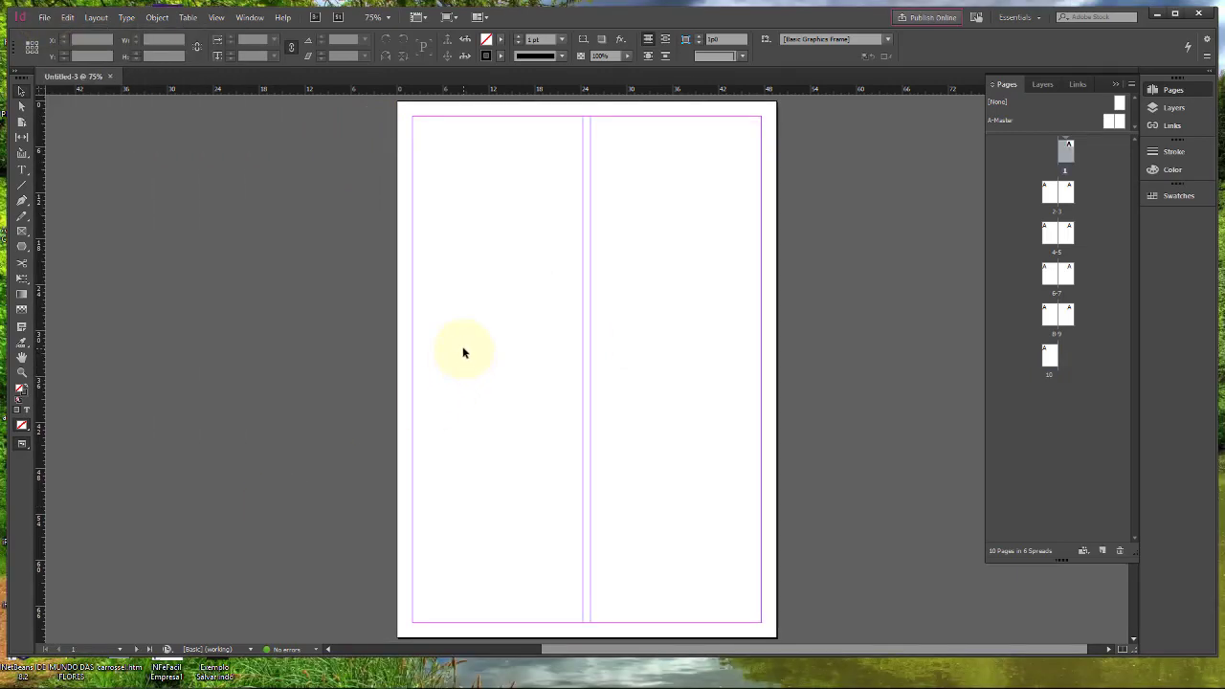